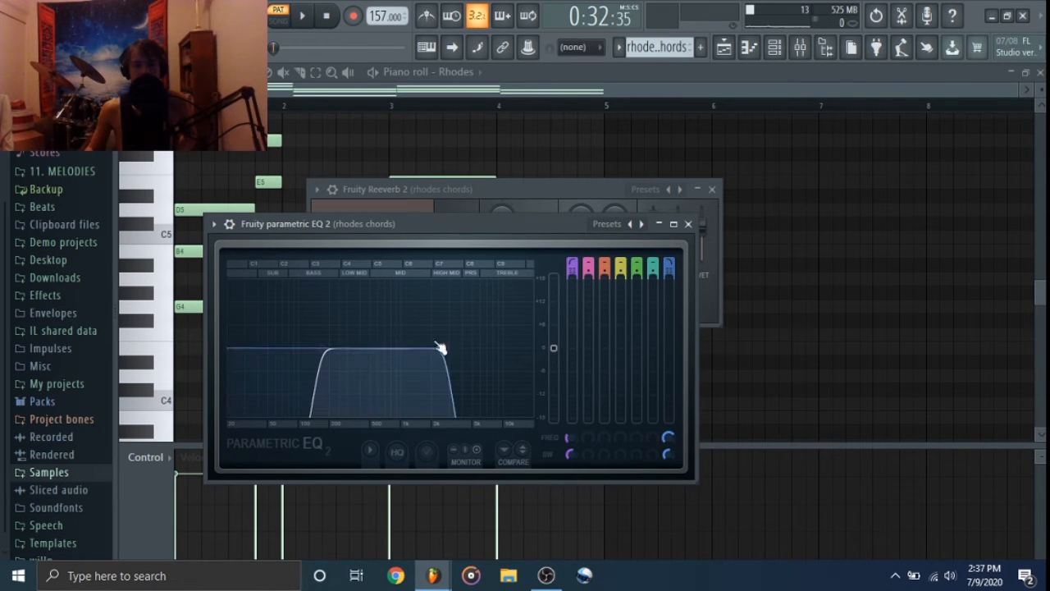
- Review the Fruity Reeverb 2 on the rhodes chords, close its reverb and EQ windows, and play the chord pattern
left_click(515, 188)
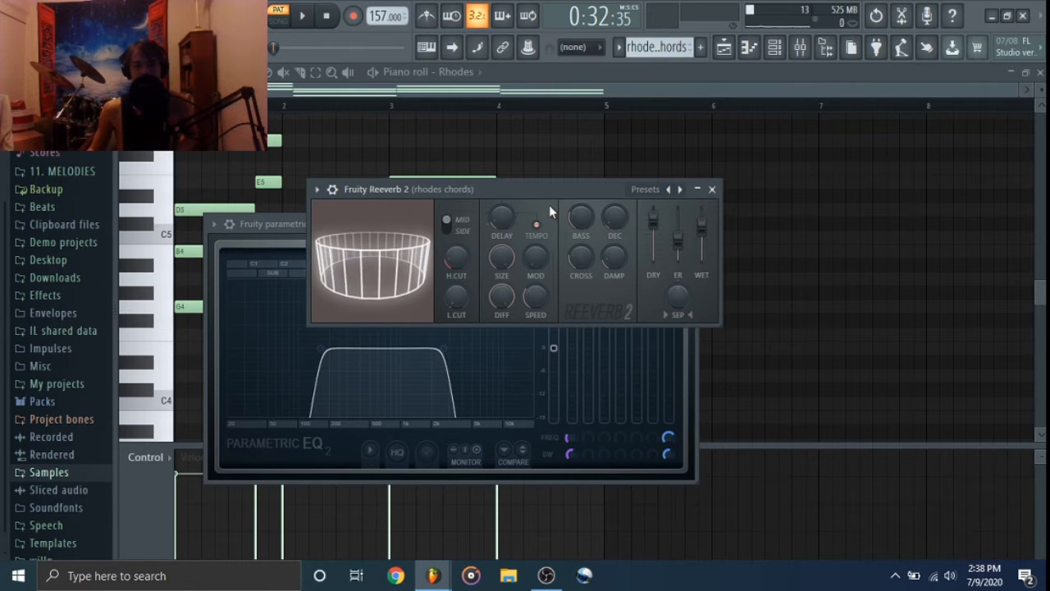
left_click(711, 189)
left_click(688, 223)
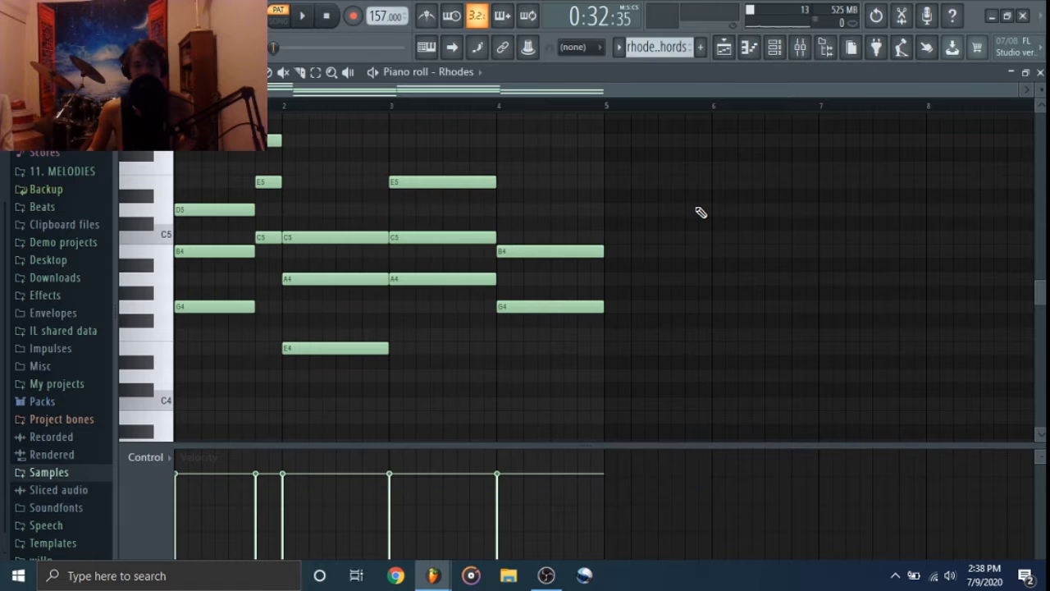
key("space")
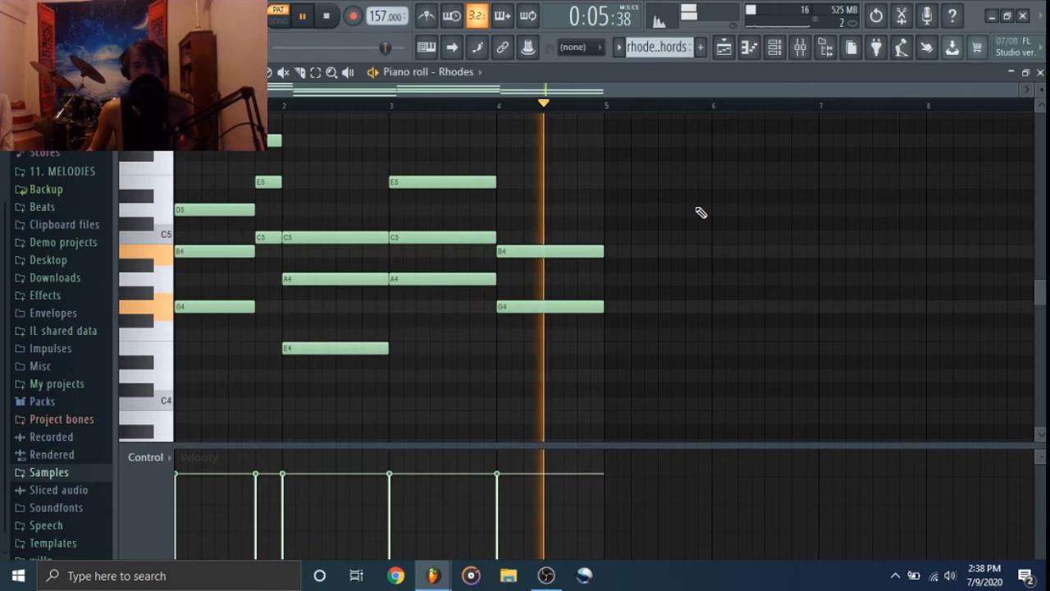
key("space")
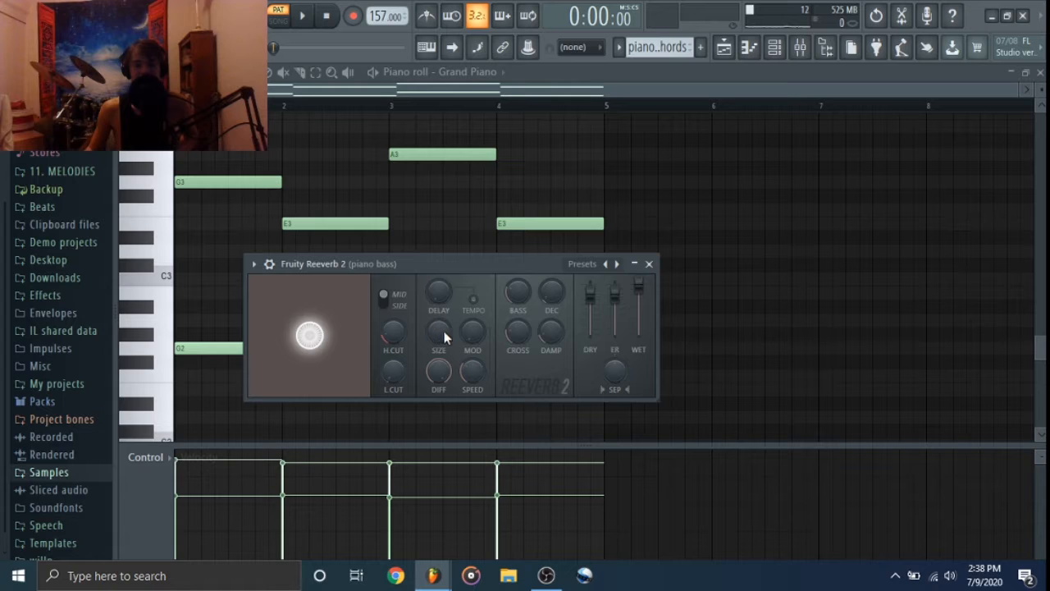
- Close the piano bass Fruity Reeverb 2 window and play back the Grand Piano chords pattern
left_click(649, 263)
key("space")
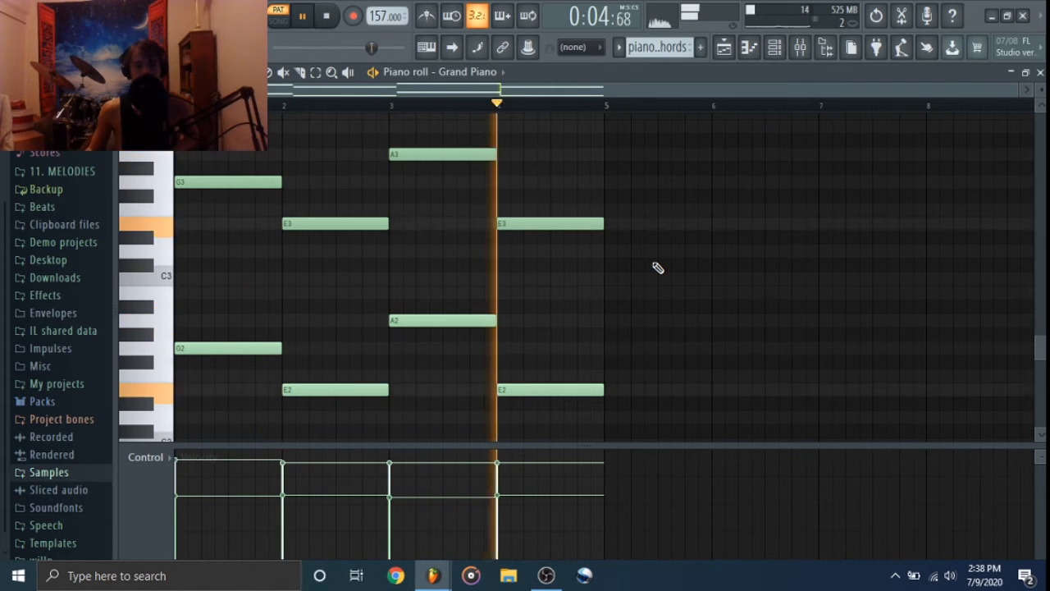
key("space")
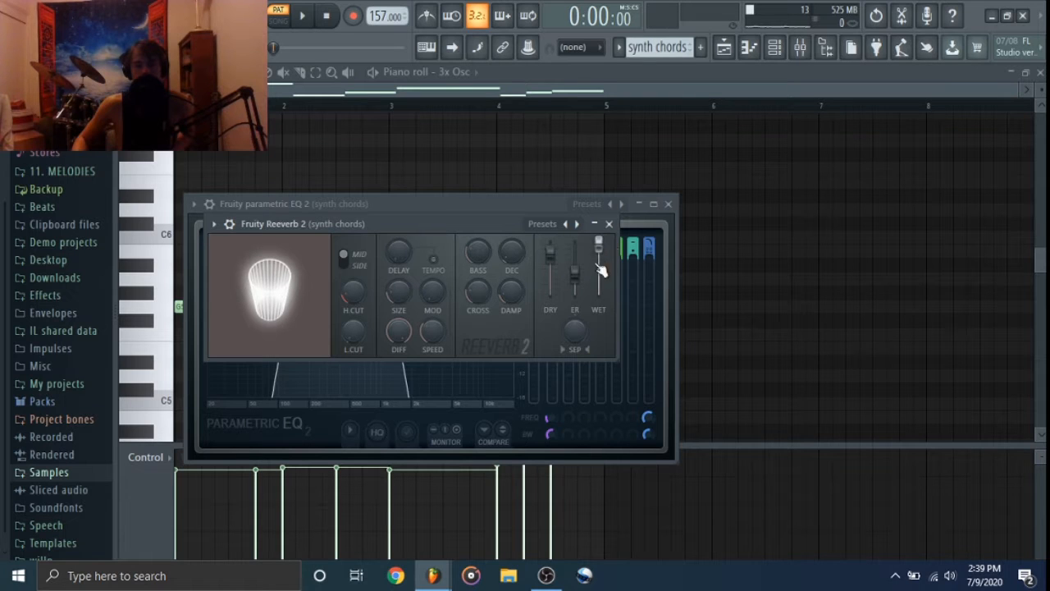
- Close the synth chords' reverb and EQ windows, and audition the synth chords and FL Keys rhodes melody patterns
left_click(609, 224)
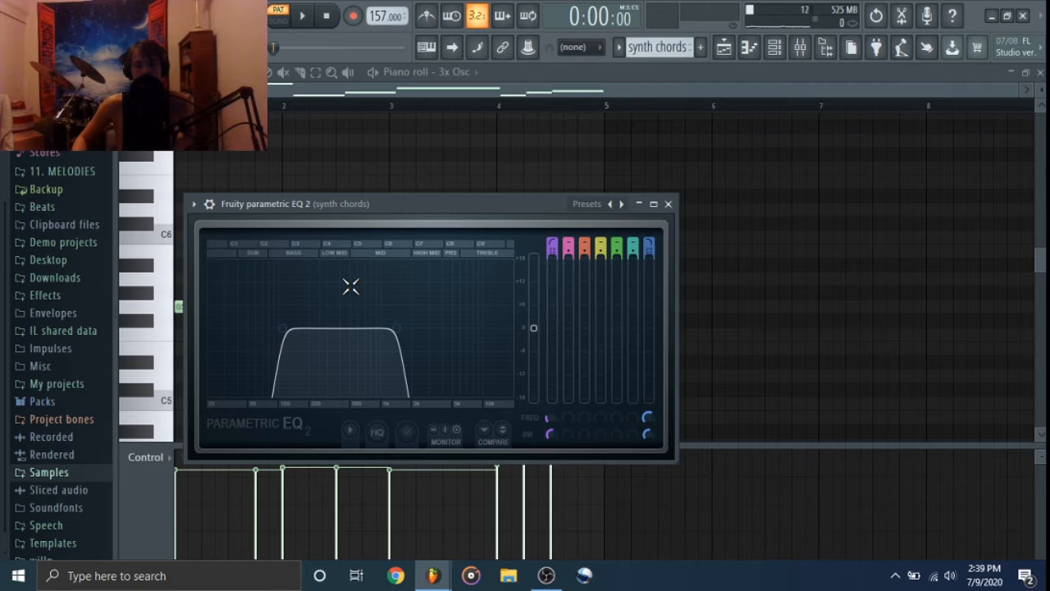
left_click(668, 206)
key("space")
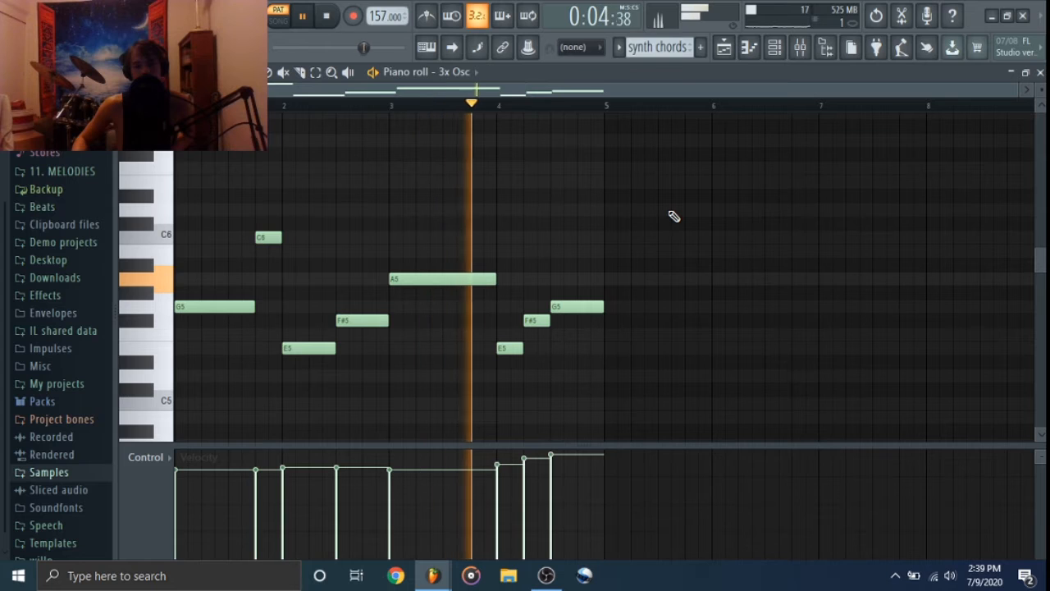
key("space")
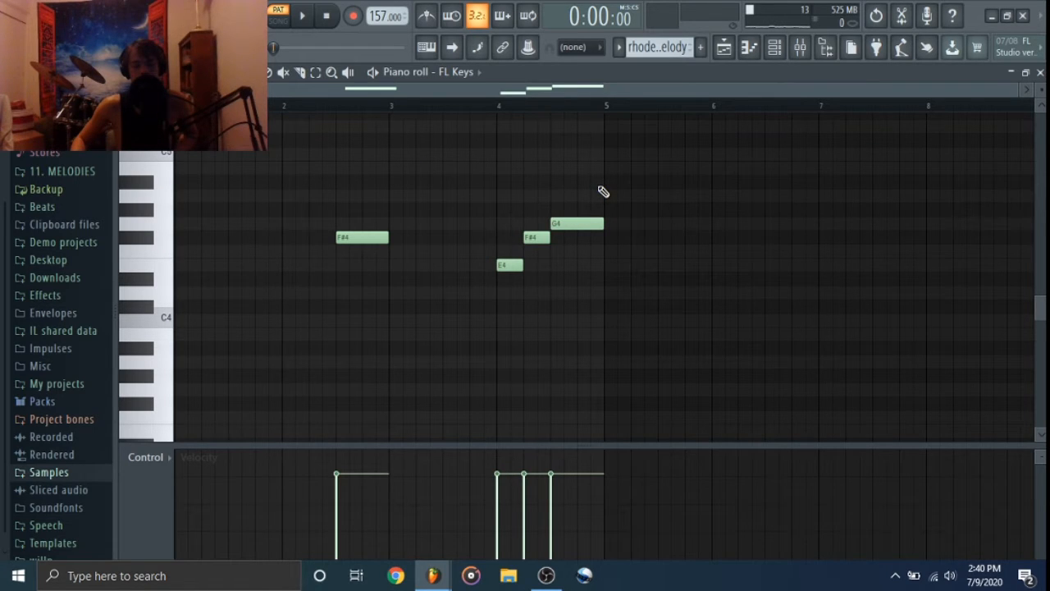
key("space")
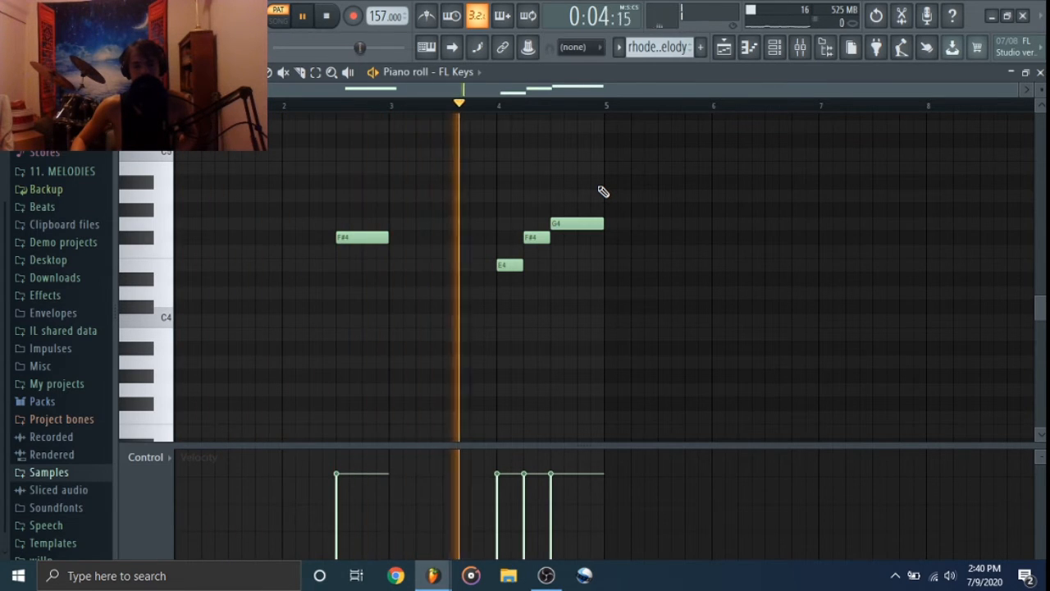
key("space")
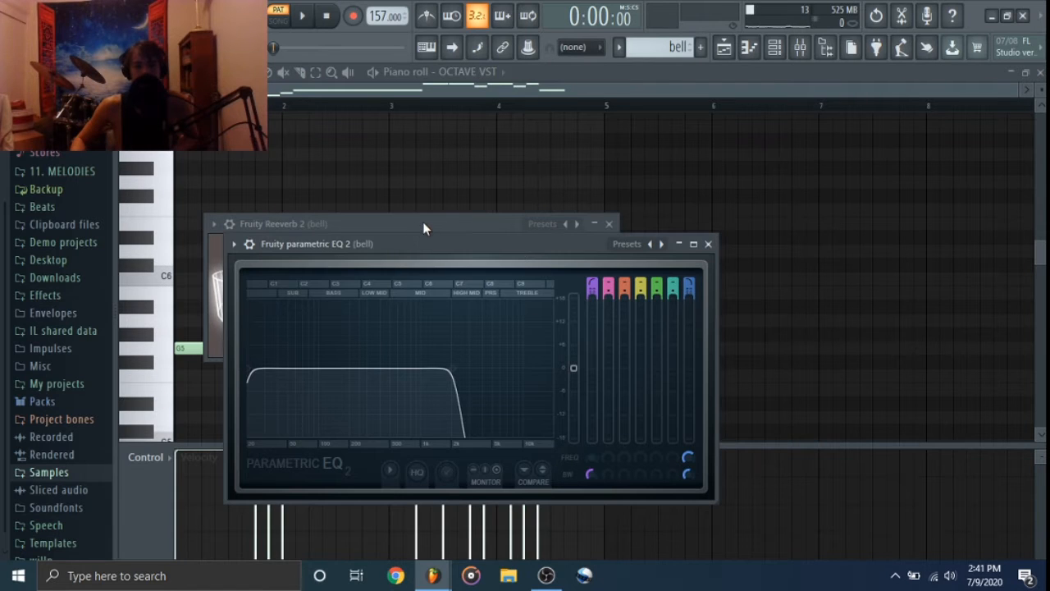
- Review the bell's Fruity Reeverb 2 settings, close its reverb and EQ windows, and play back the bell pattern
left_click(422, 221)
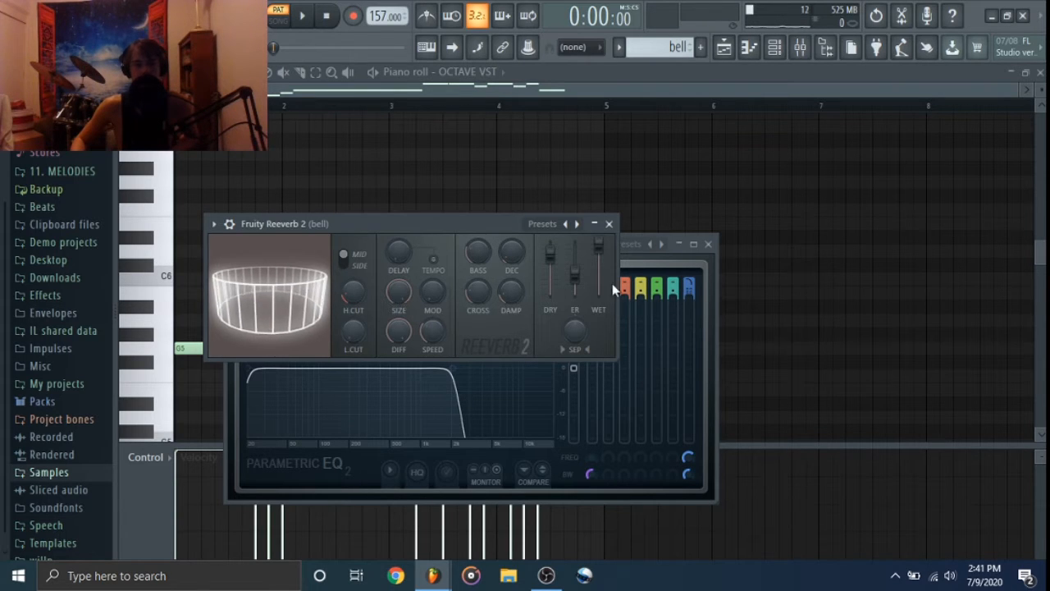
left_click(610, 224)
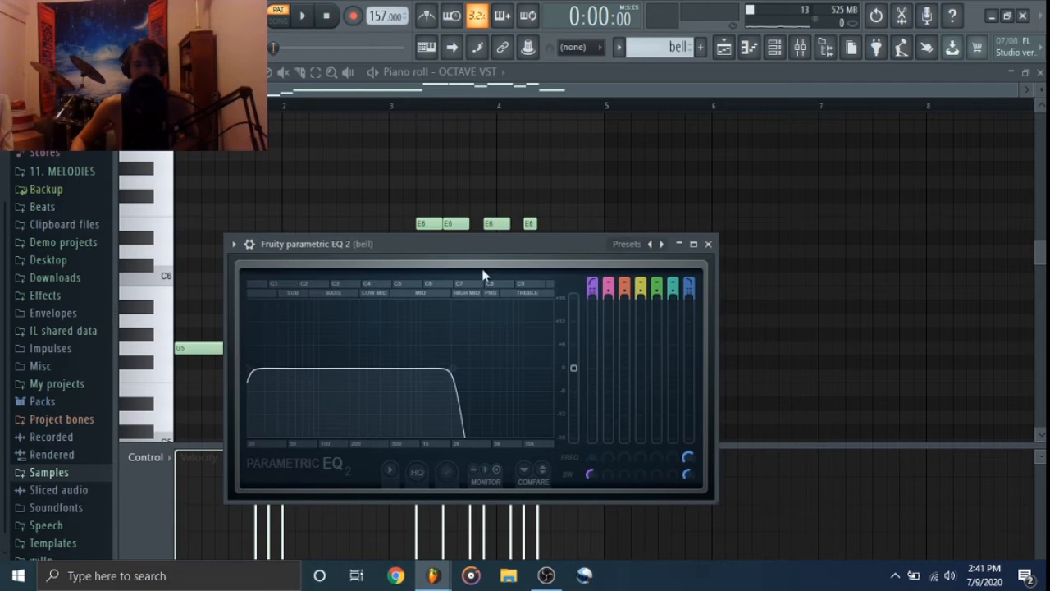
left_click(709, 244)
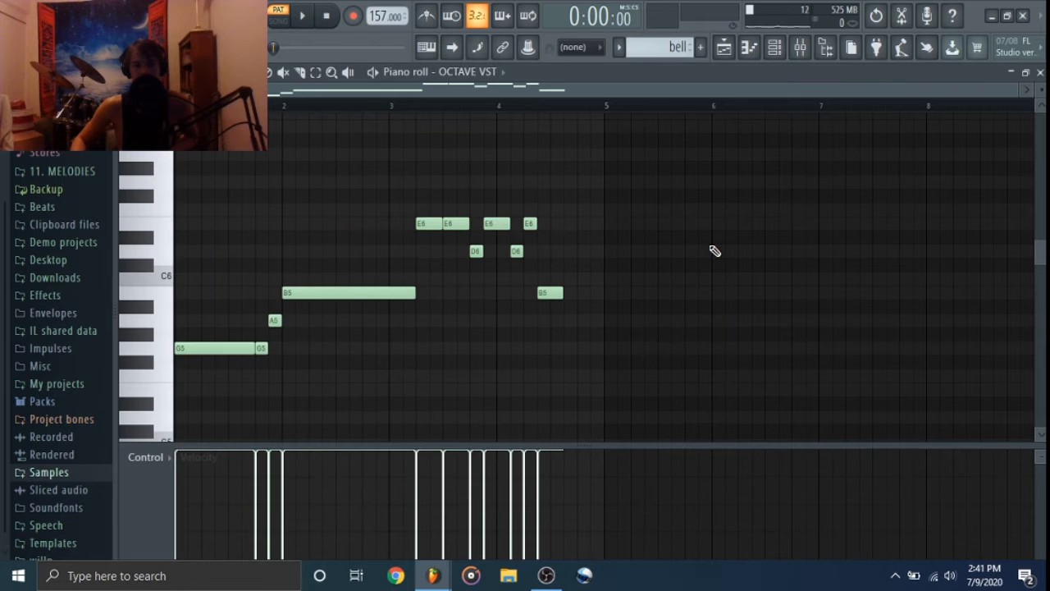
key("space")
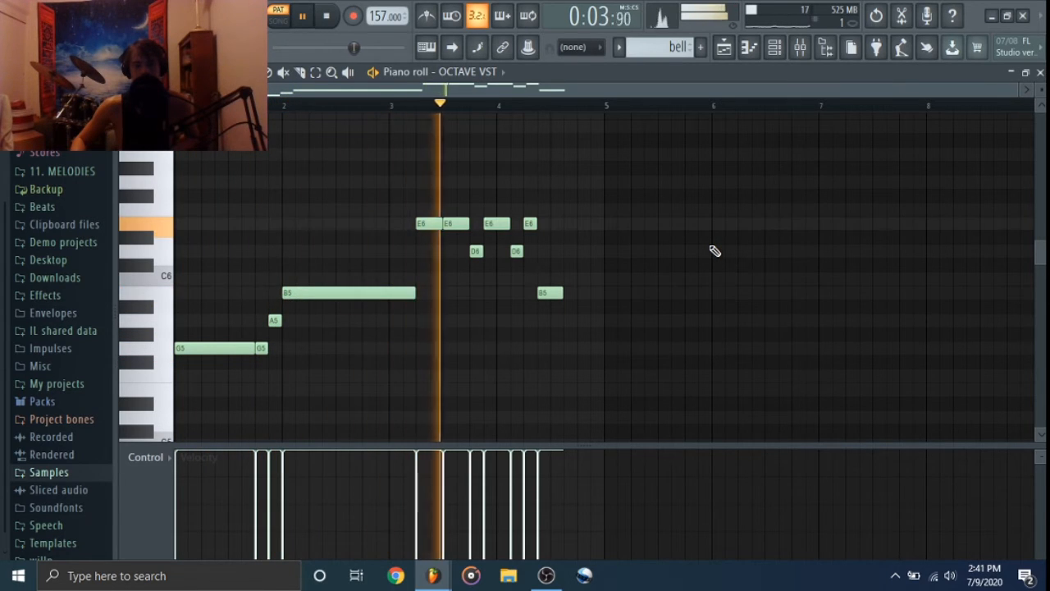
key("space")
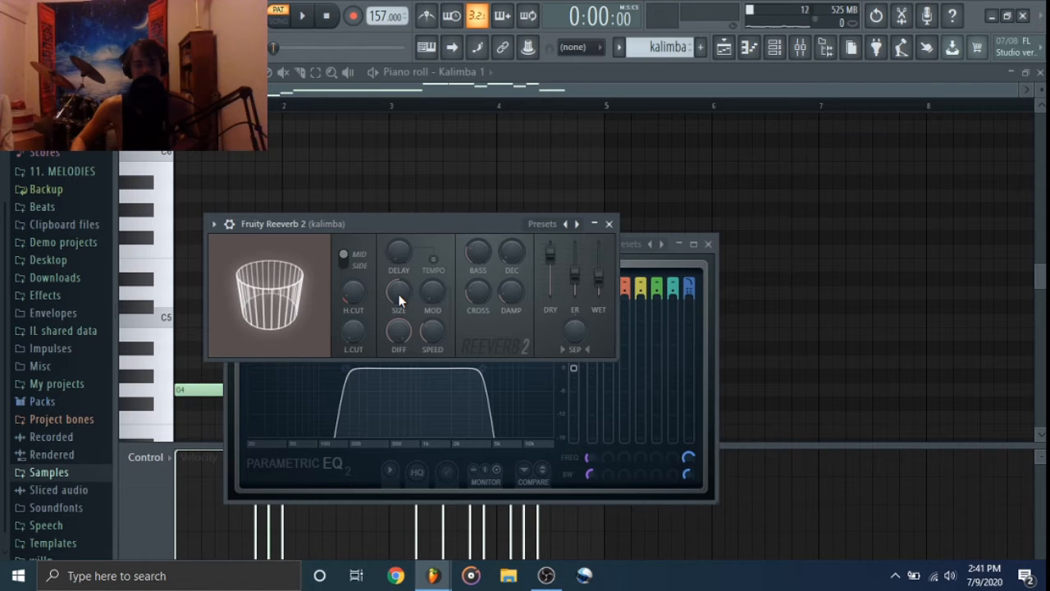
- Close the kalimba's Fruity Reeverb 2 and Parametric EQ 2 windows and play its pattern
left_click(609, 223)
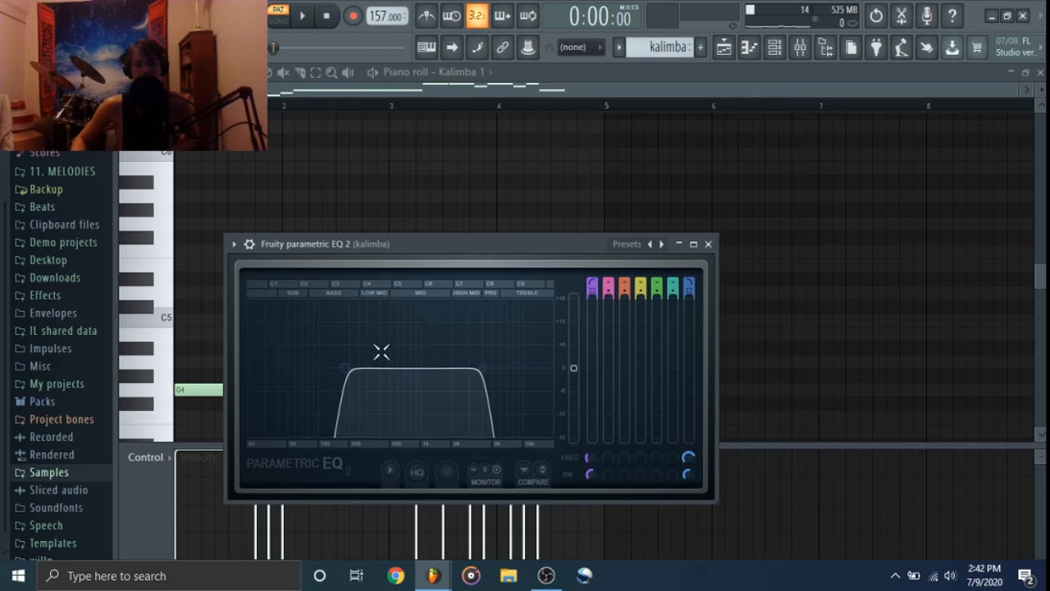
left_click(709, 244)
key("space")
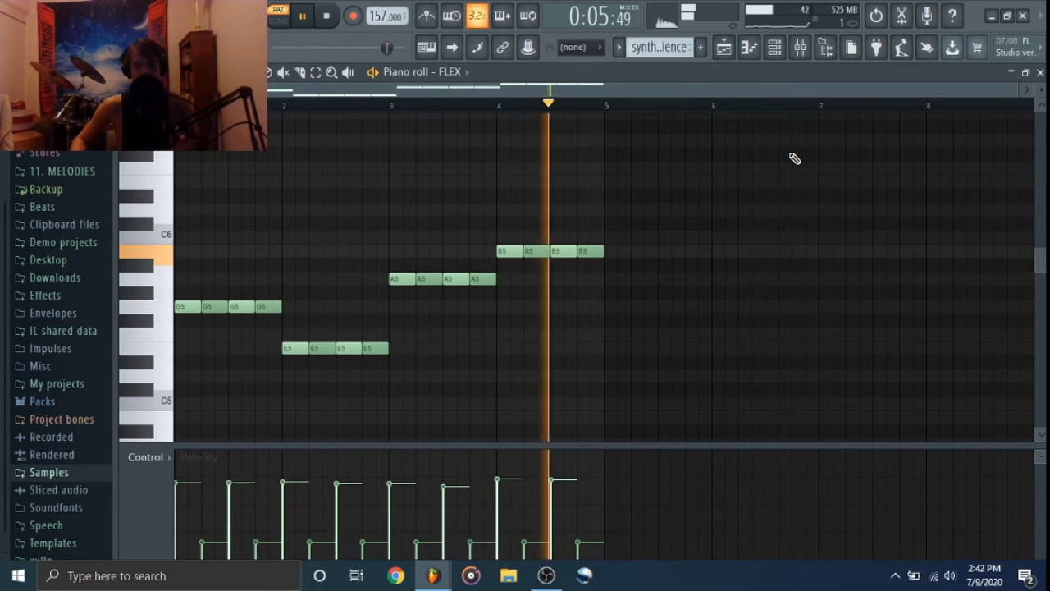
- Audition the synth ambience, ambience and arp patterns in the piano roll
key("space")
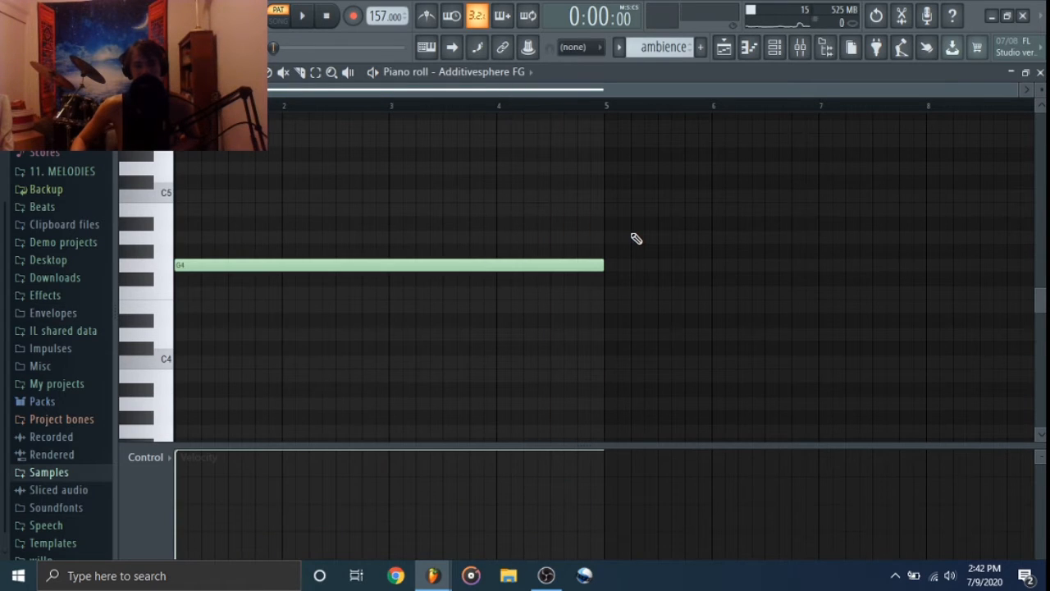
key("space")
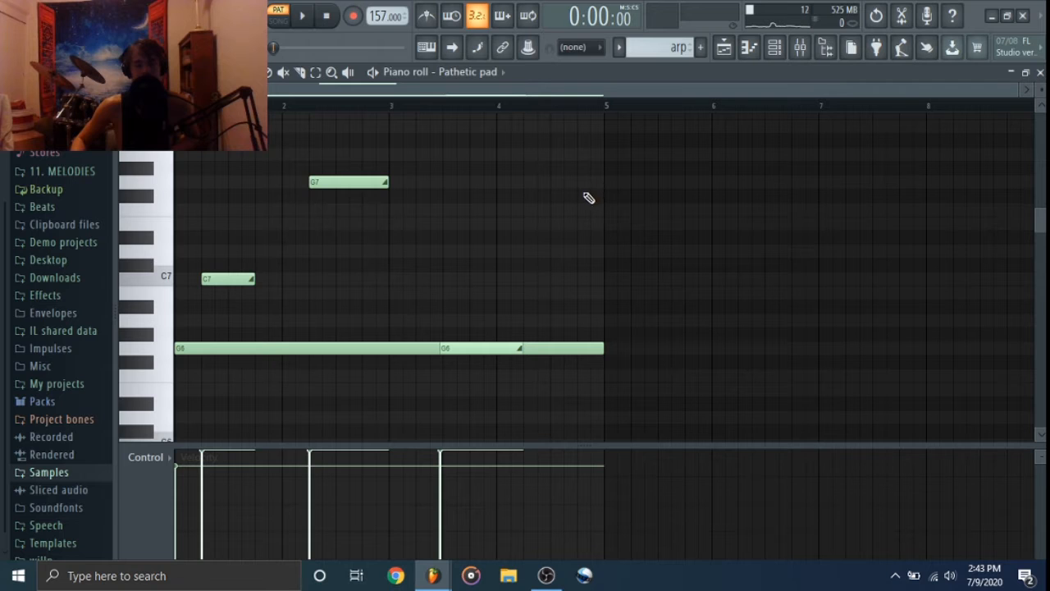
key("space")
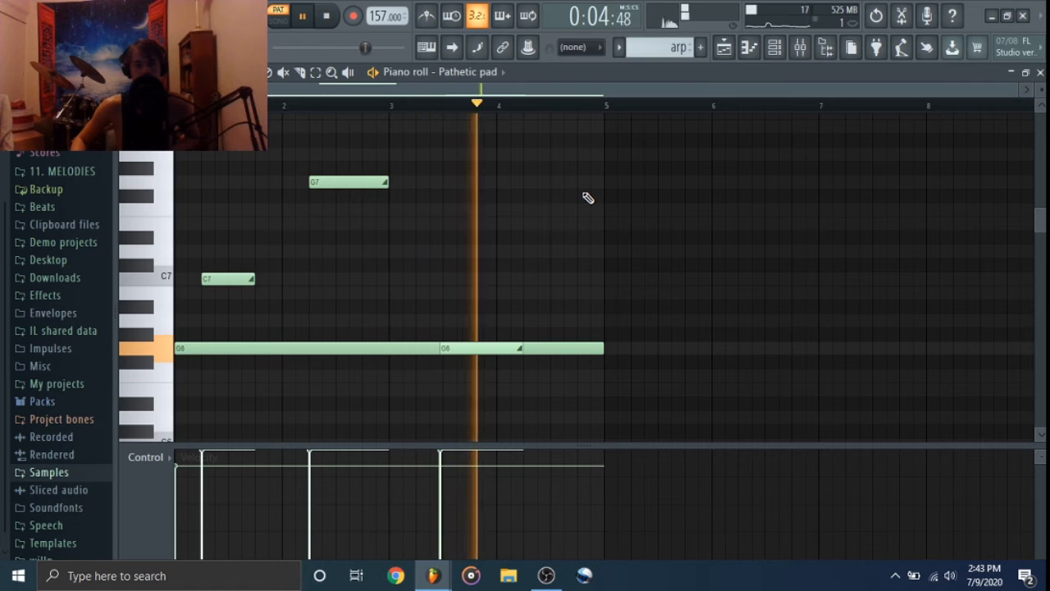
key("space")
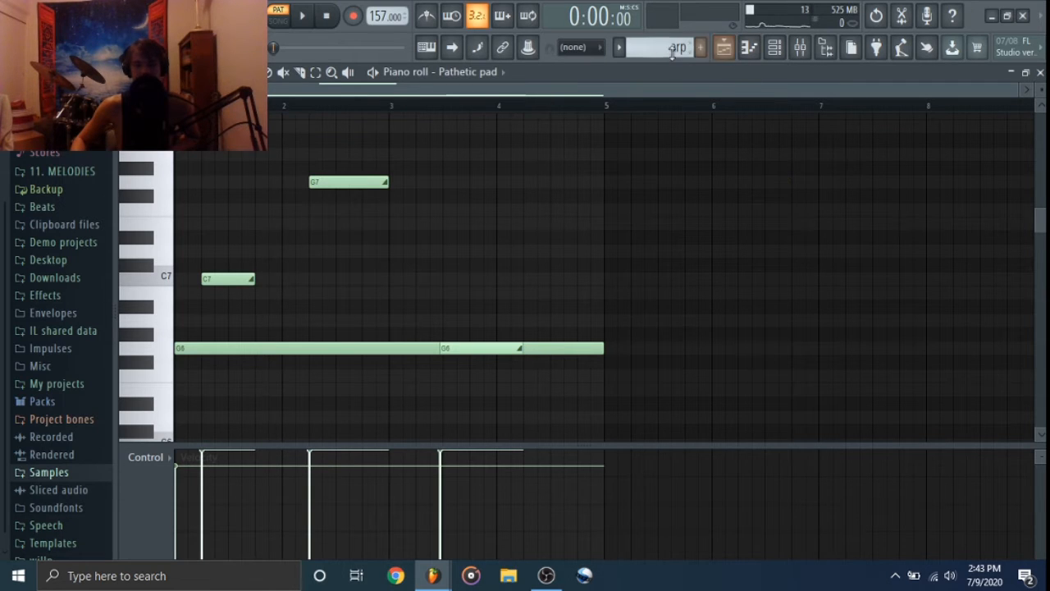
- Switch to the slow and the fast 707 CH closed hat patterns and audition each one
left_click(621, 46)
left_click(648, 197)
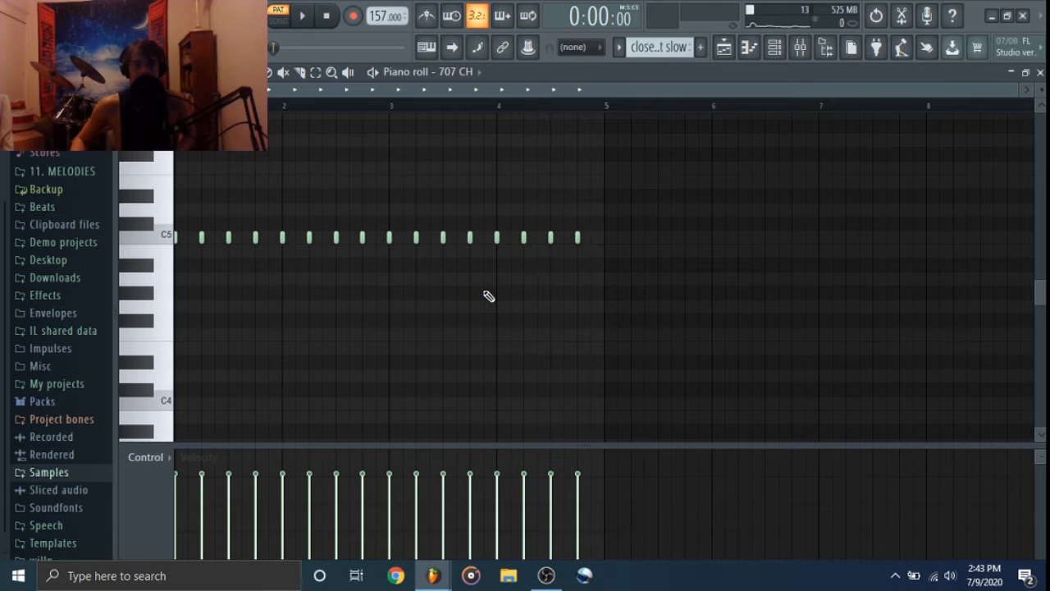
key("space")
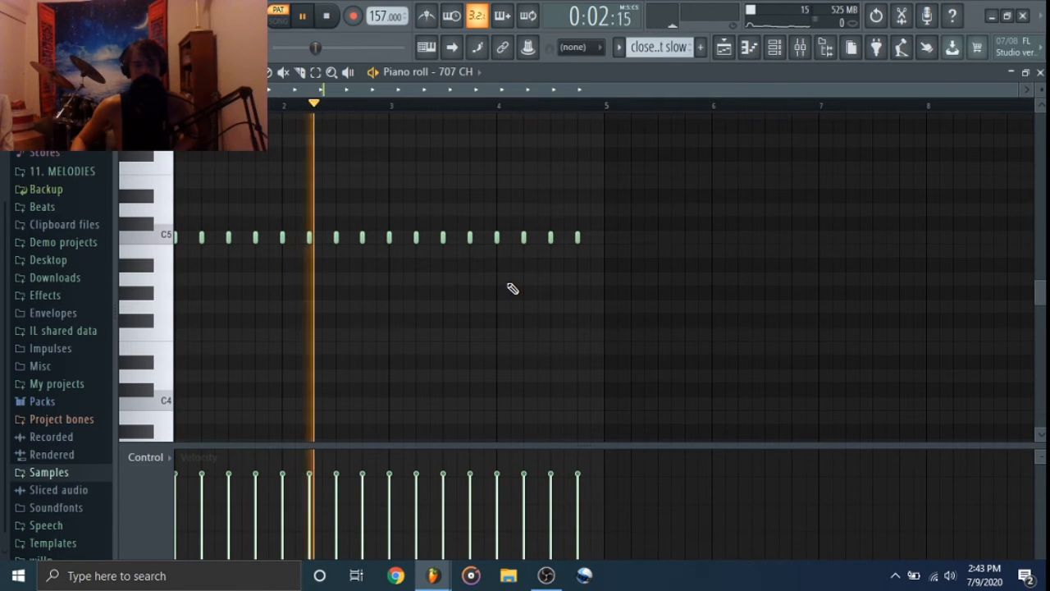
key("space")
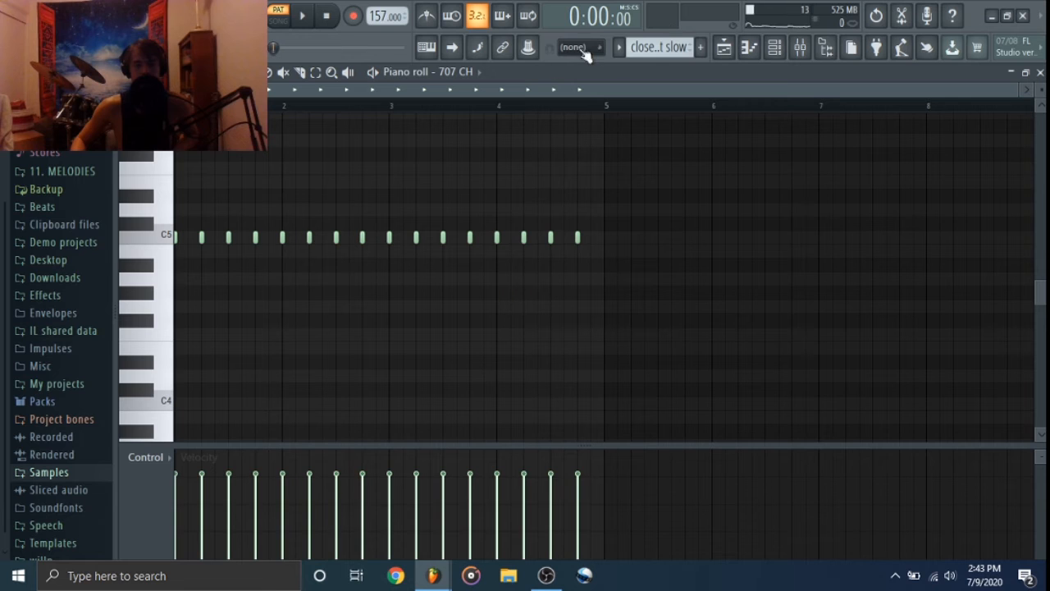
left_click(619, 47)
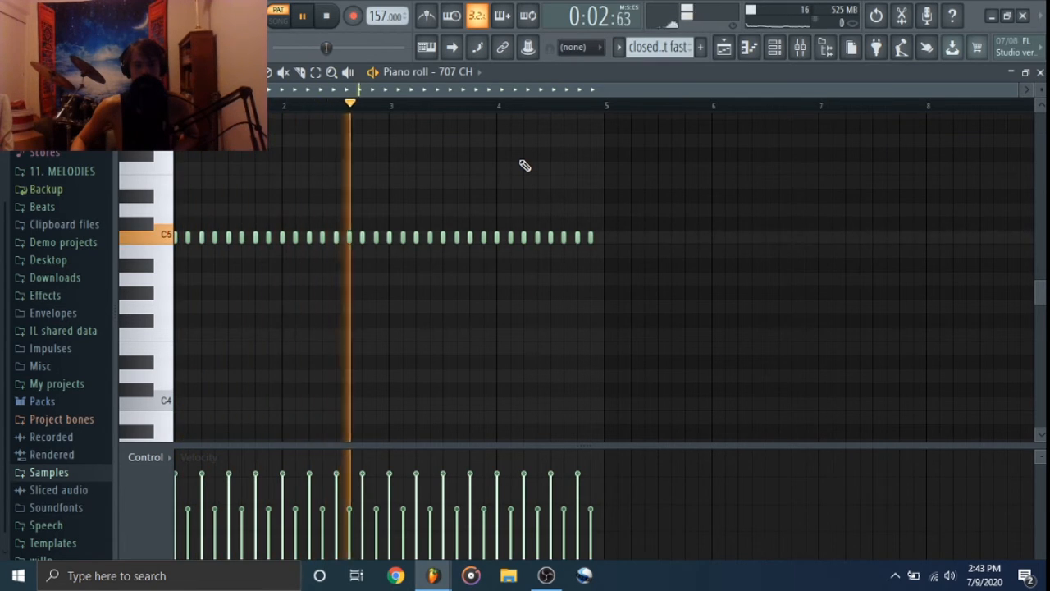
key("space")
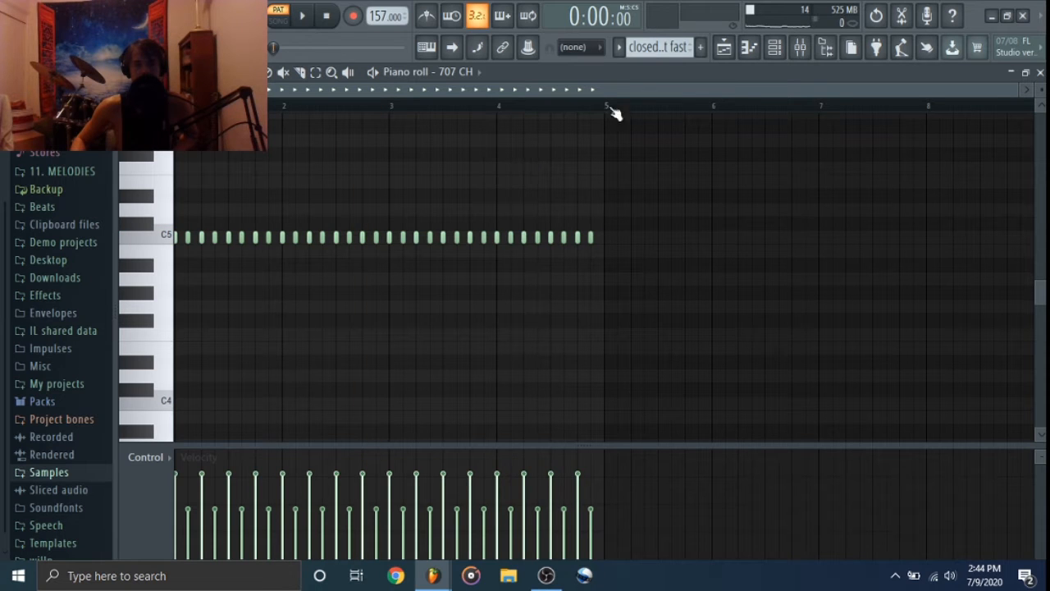
- Switch to the open hat pattern and play back its two 707 OH notes
left_click(620, 49)
left_click(661, 115)
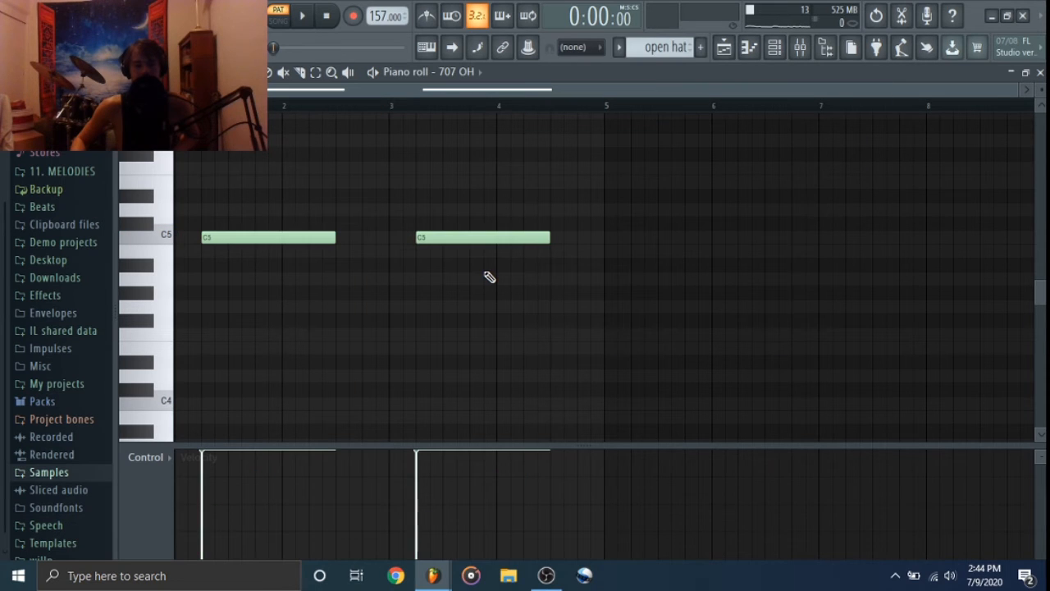
key("space")
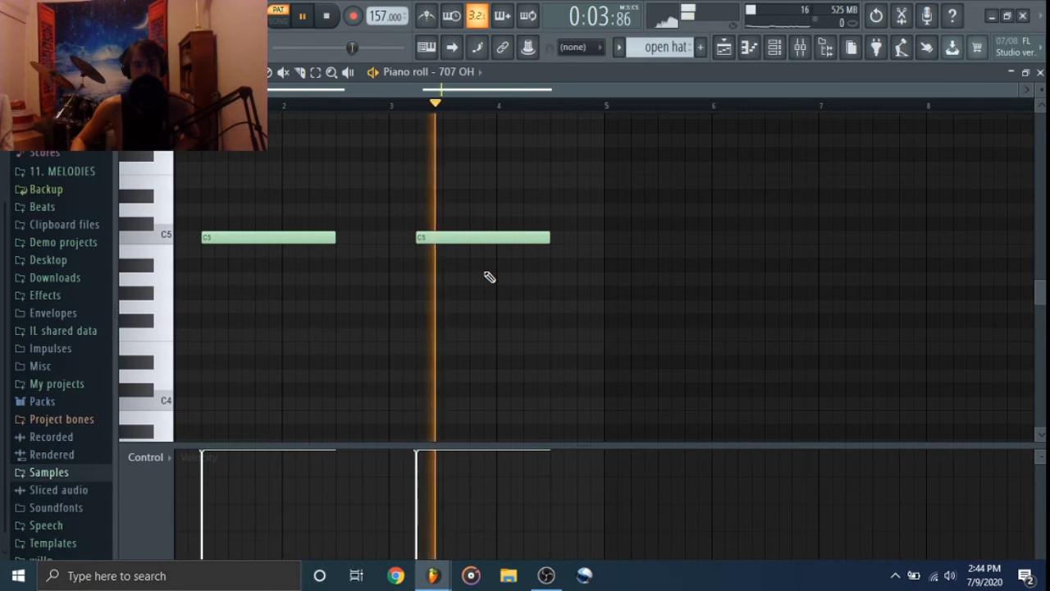
key("space")
- Switch to the kick pattern and play back the Keyt_Kick #2 notes
left_click(622, 47)
left_click(656, 69)
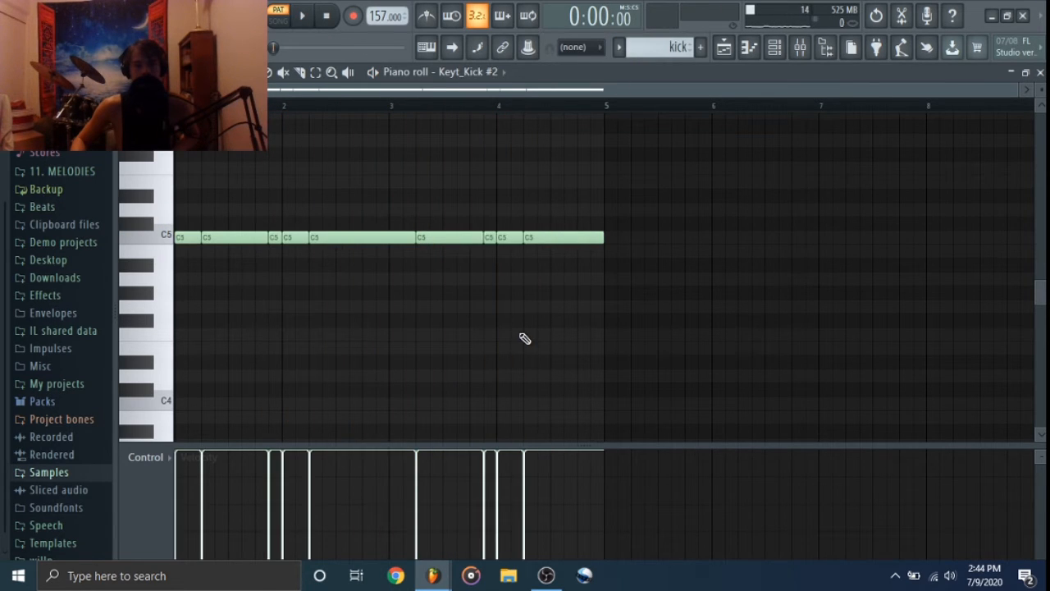
key("space")
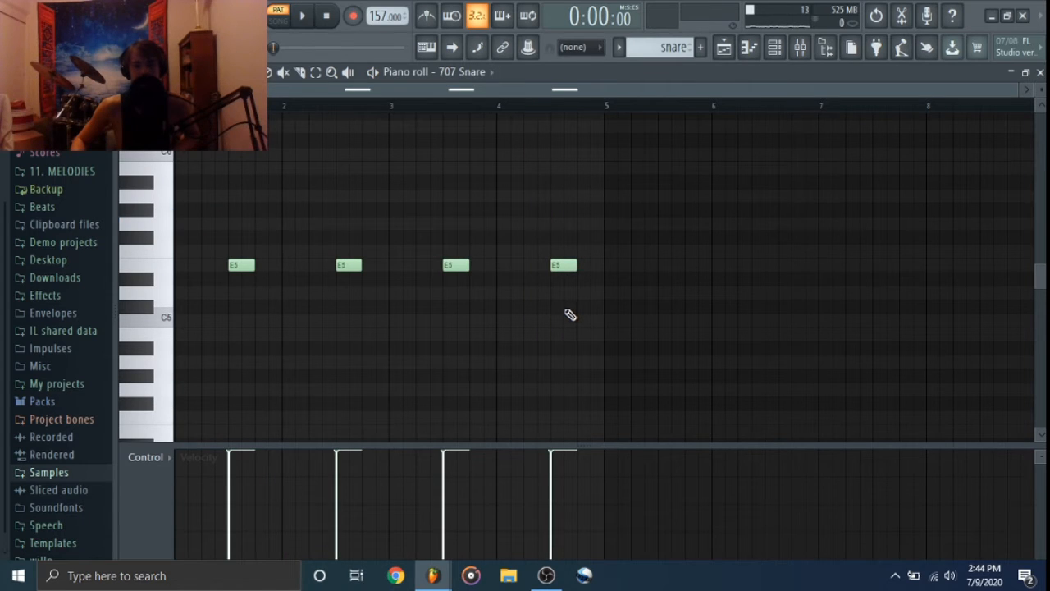
- Audition the snare pattern in the 707 Snare piano roll, and switch to its 14in Rim channel and play it
key("space")
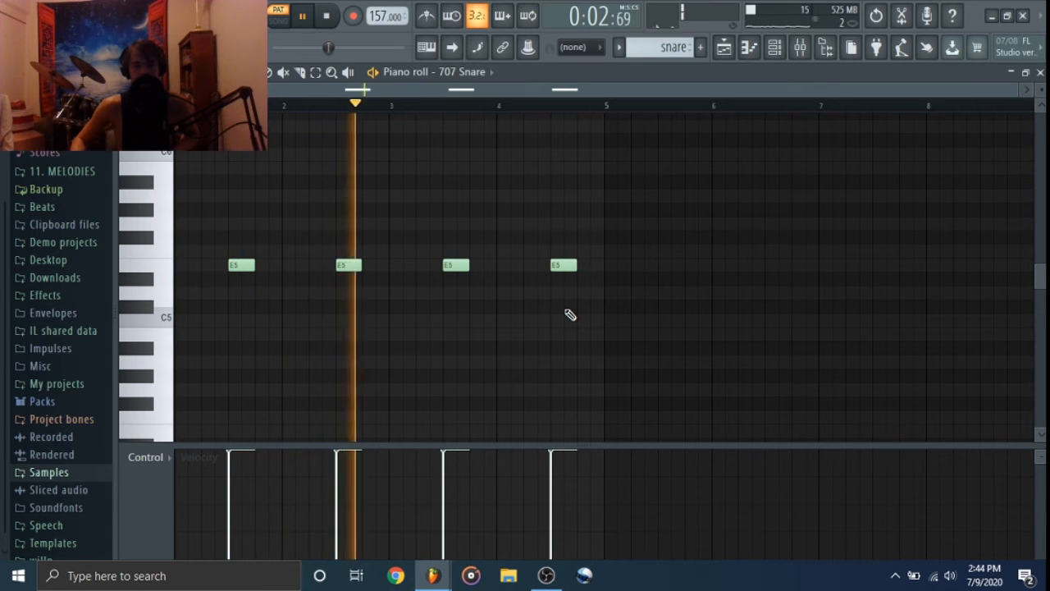
key("space")
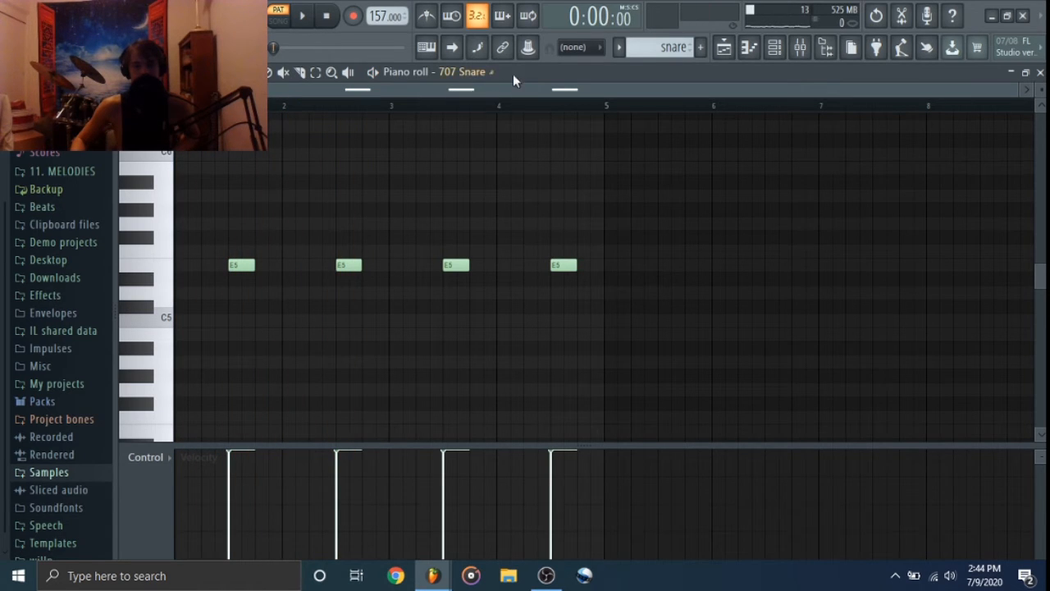
left_click(484, 73)
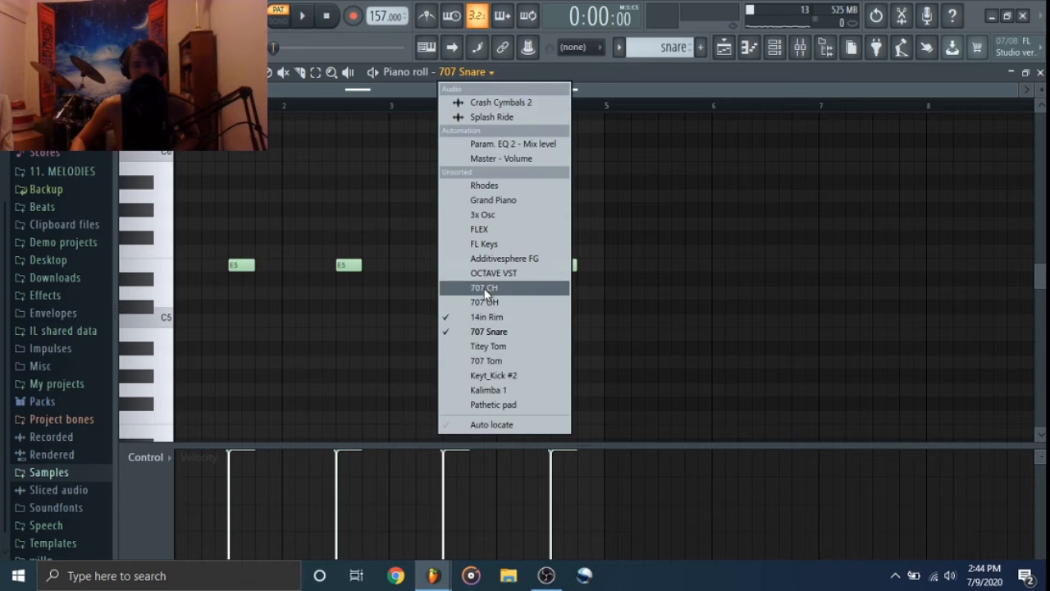
left_click(486, 319)
key("space")
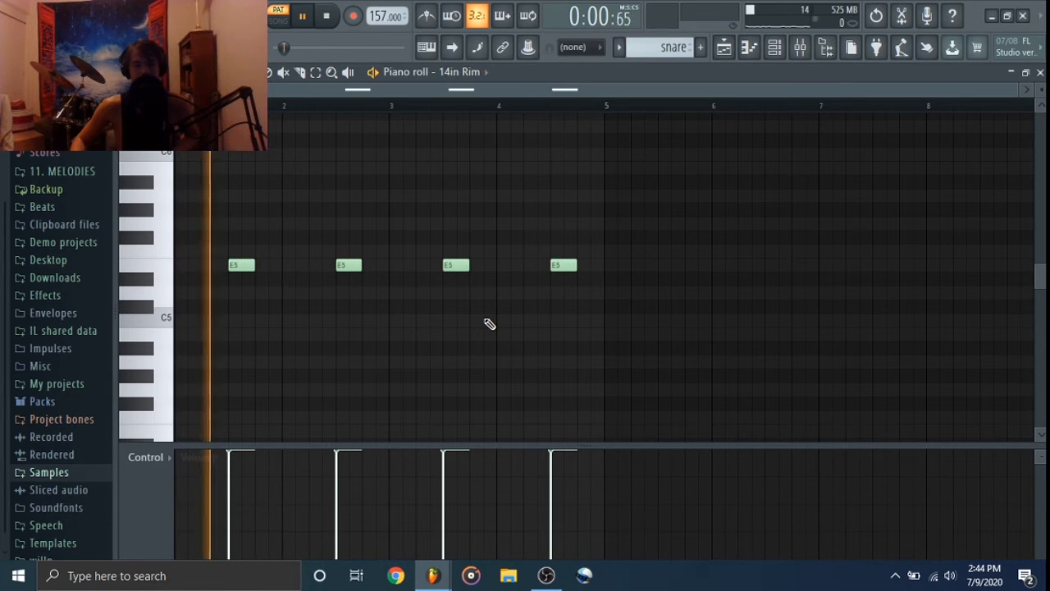
- Stop the 14in Rim playback and audition the toms pattern in the 707 Tom piano roll
key("space")
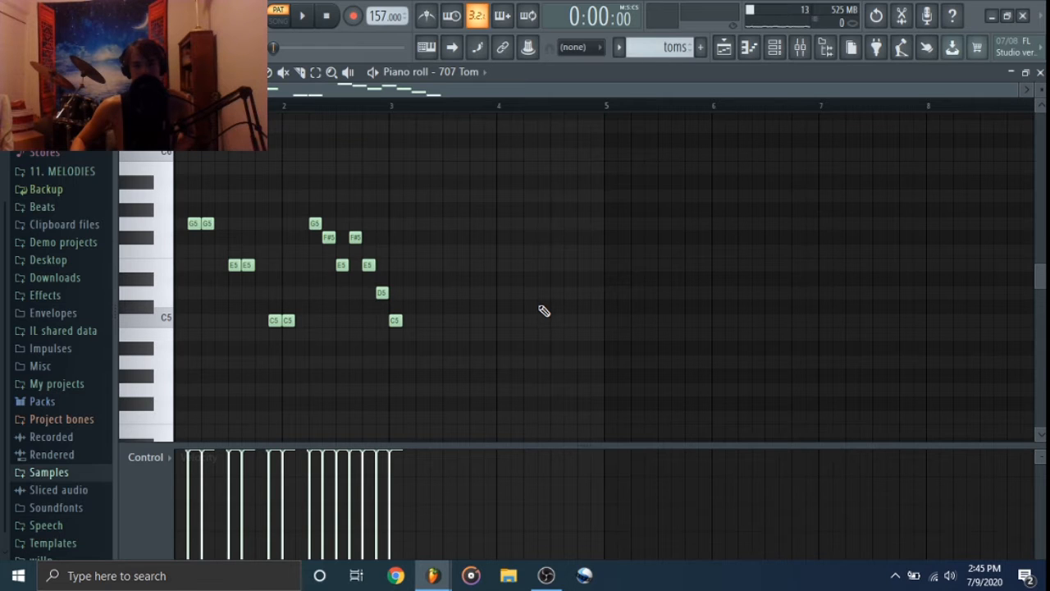
key("space")
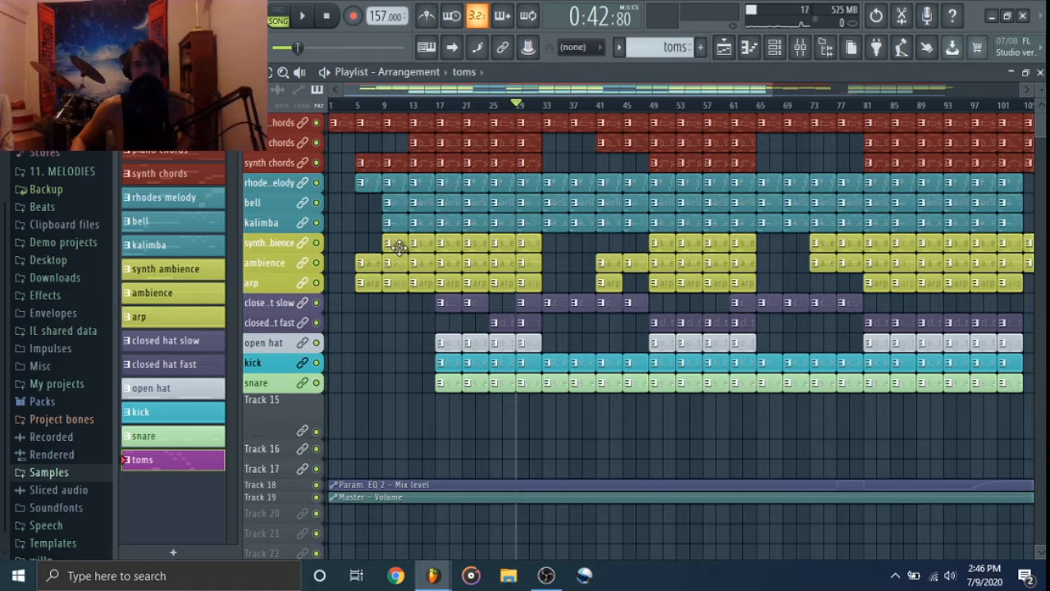
- Play the arrangement in the playlist from bar 17, and again from bar 25 where the fast closed hats enter
scroll(446, 241, "up", 3)
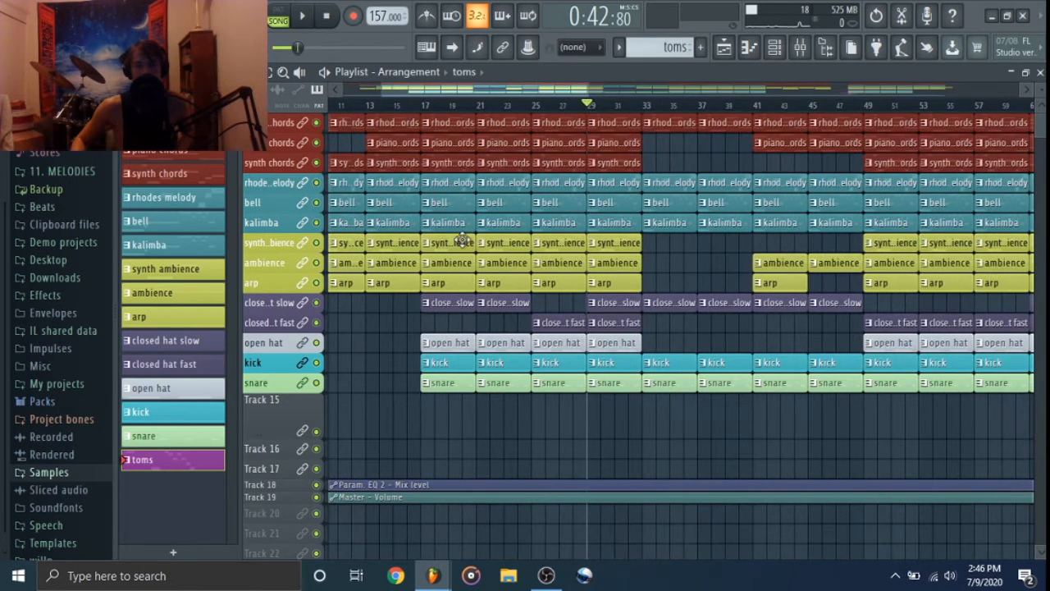
left_click(421, 107)
key("space")
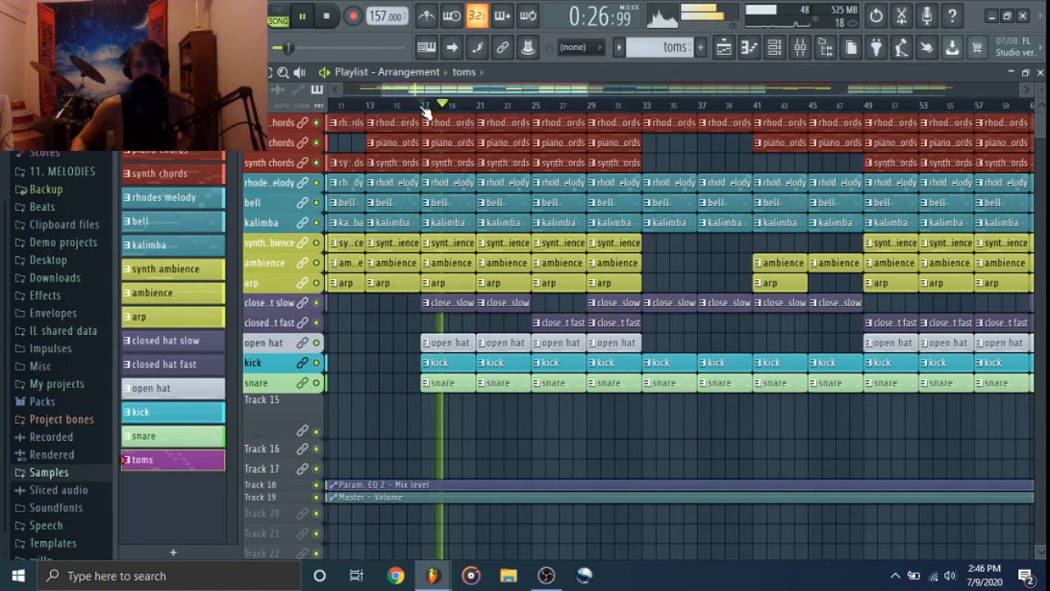
left_click(533, 106)
key("space")
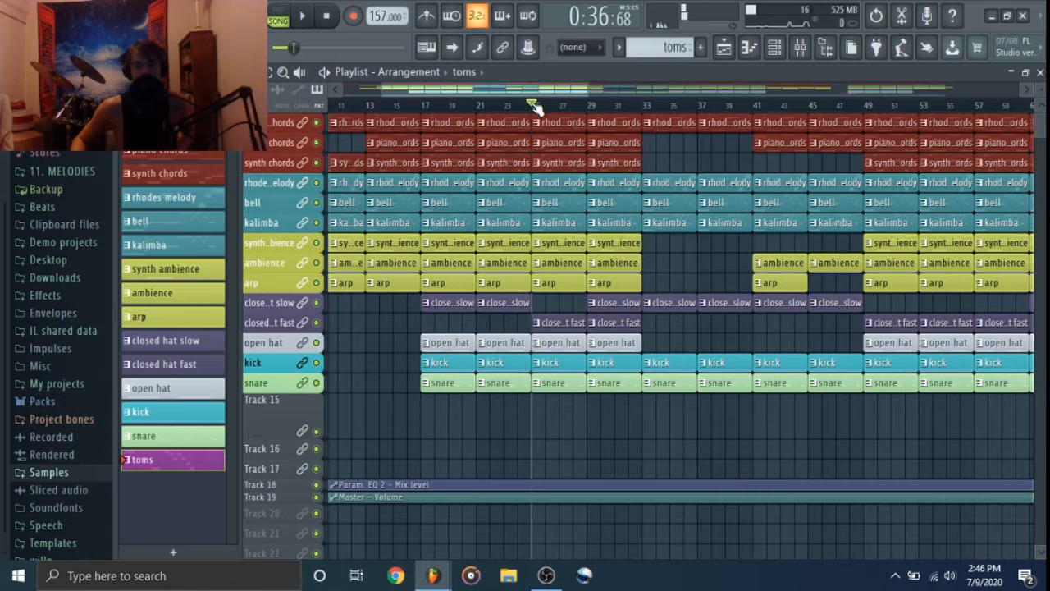
key("space")
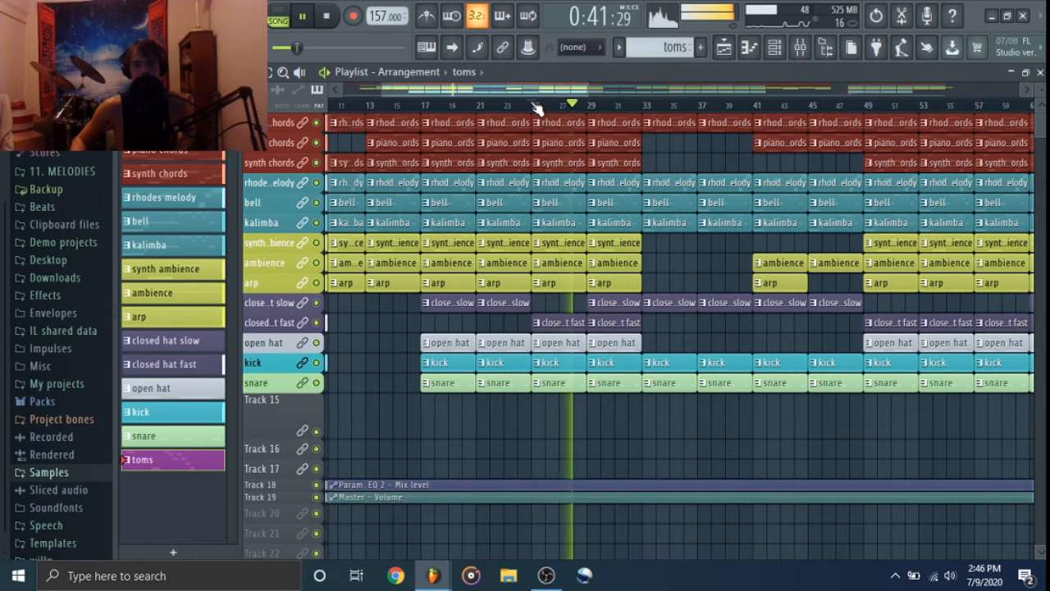
key("space")
- Pick the synth ambience clip at bar 29 and review the arrangement's clip layout through bar 111
left_click_drag(509, 91, 550, 92)
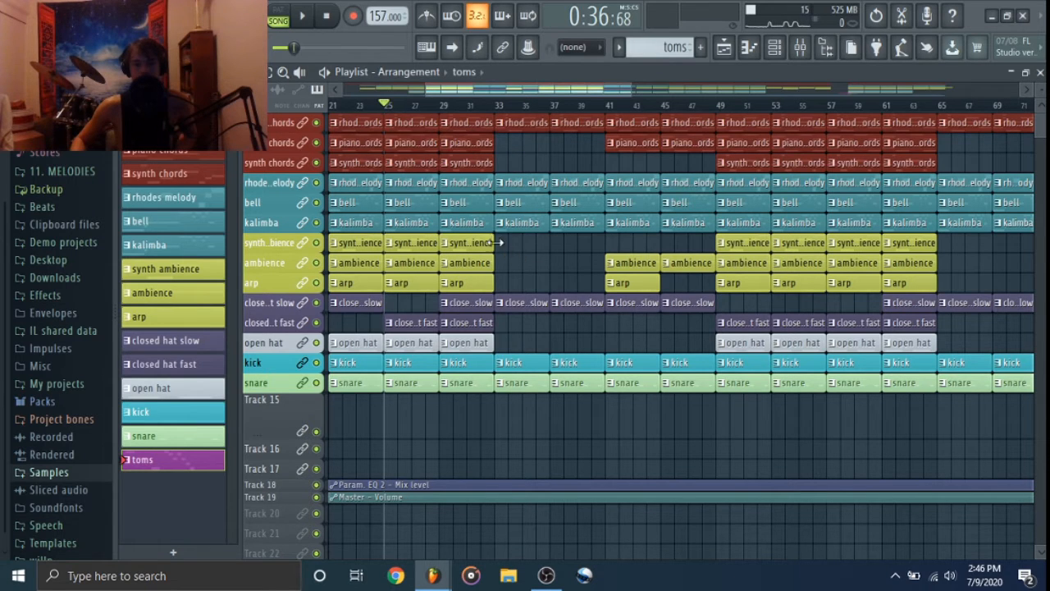
left_click(464, 242)
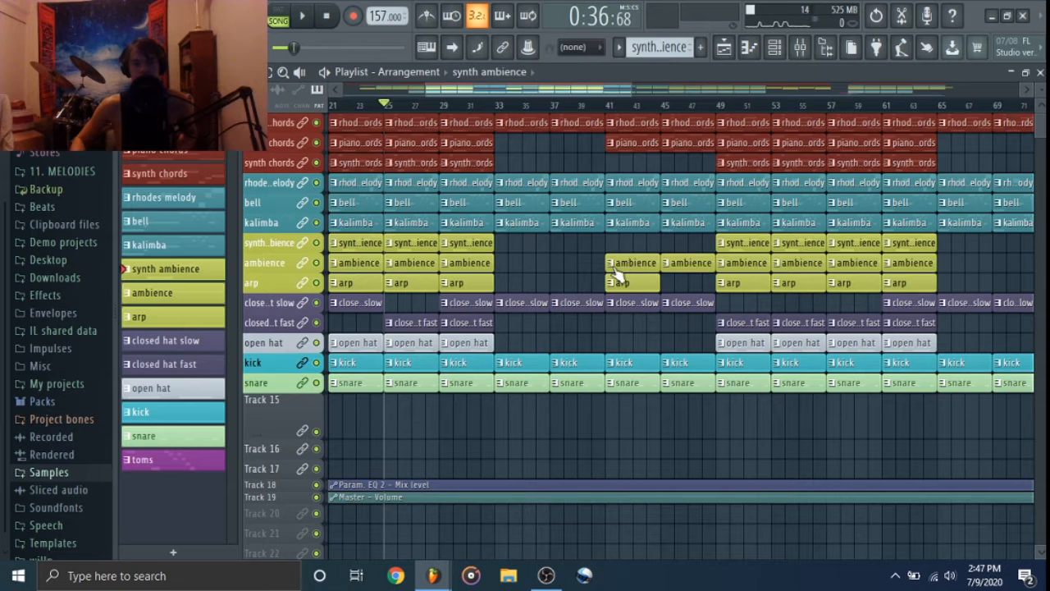
left_click_drag(496, 89, 561, 91)
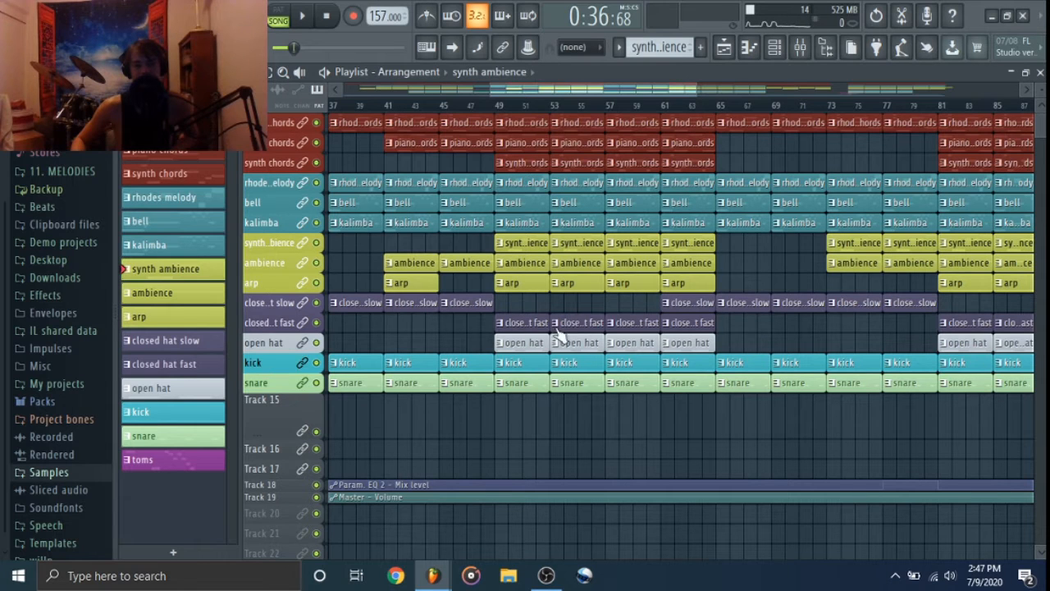
left_click(624, 93)
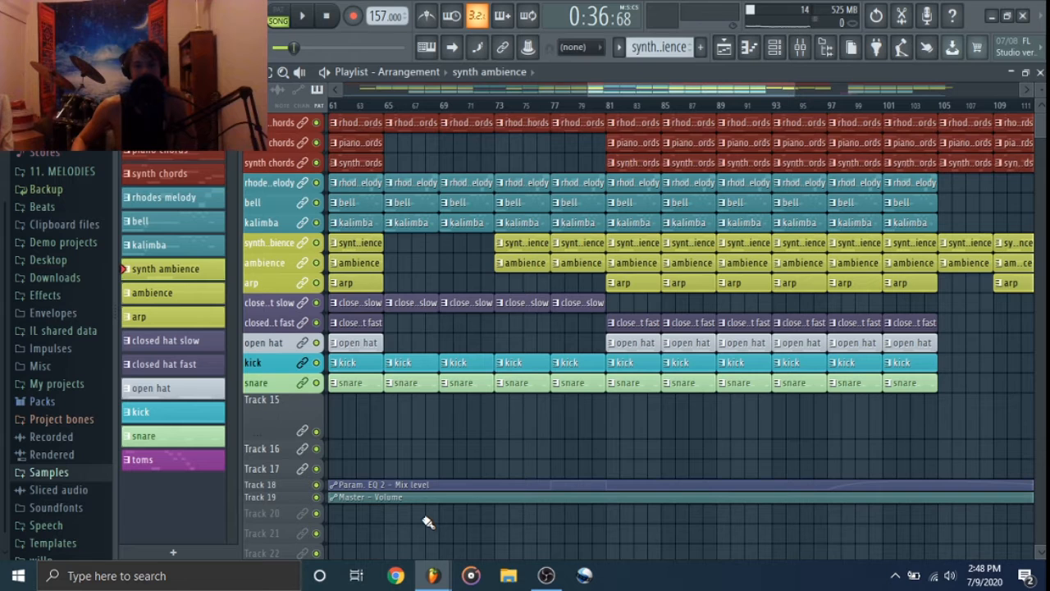
- Enlarge Track 18 to show the Param. EQ 2 mix level automation and play the filtered section from bar 77
left_click_drag(283, 490, 279, 539)
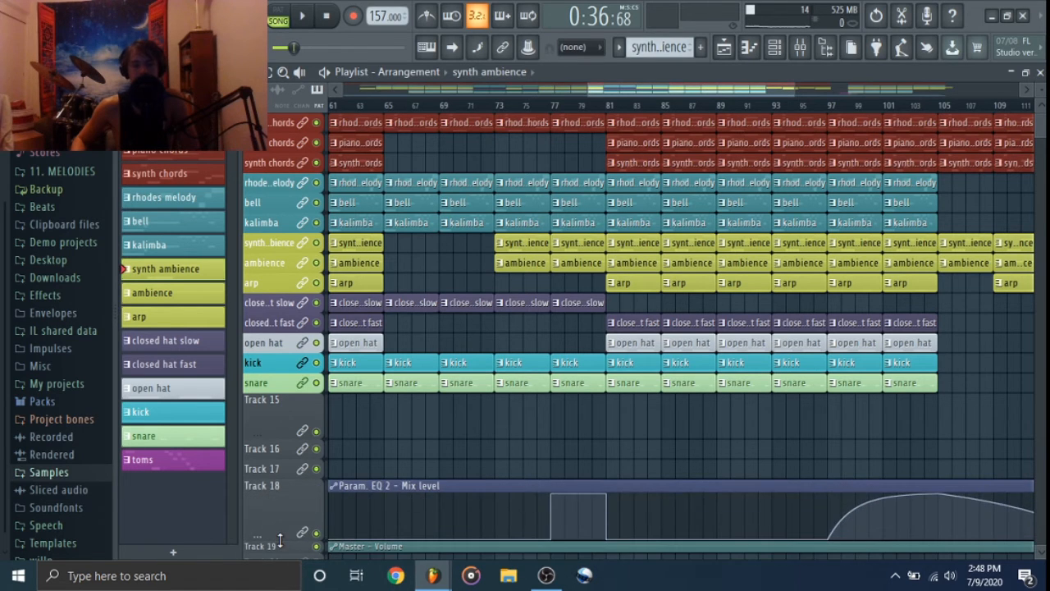
left_click(552, 106)
key("space")
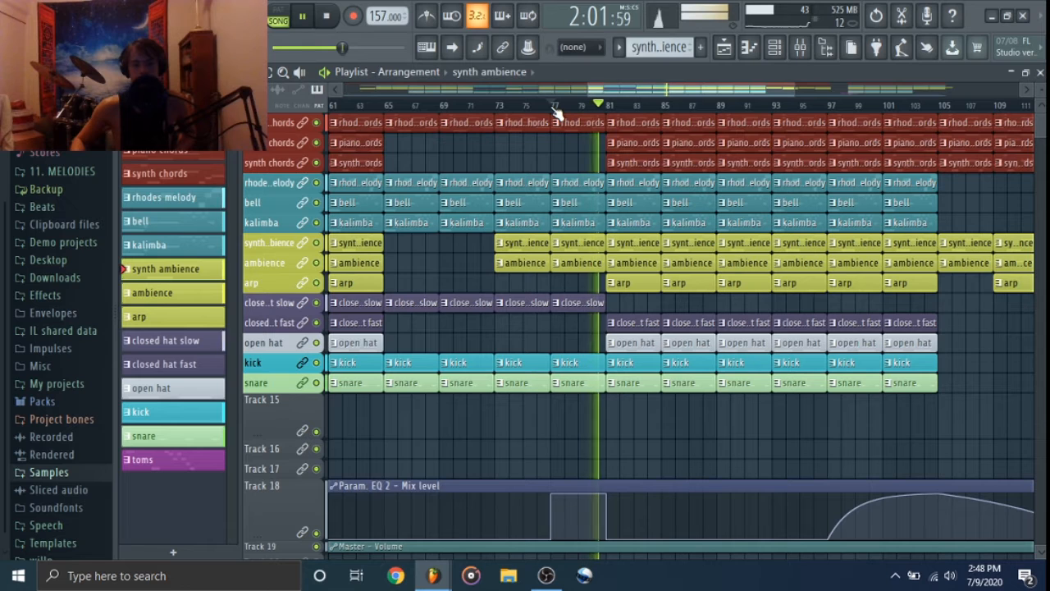
key("space")
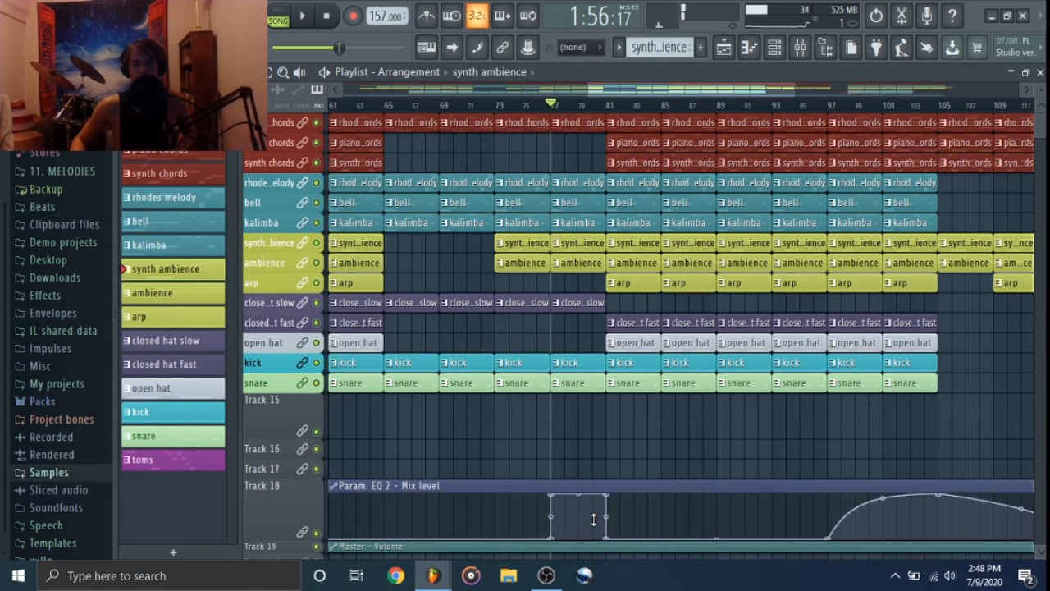
- Play the arrangement briefly from bar 81, where the piano chords, arp and open hat come back in
left_click_drag(630, 92, 643, 94)
left_click(564, 104)
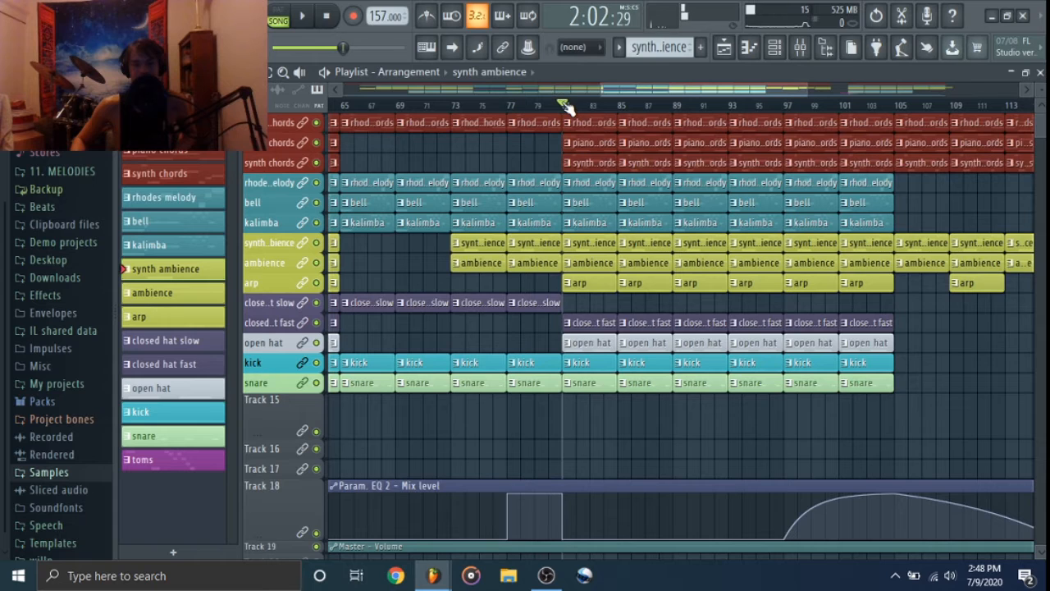
key("space")
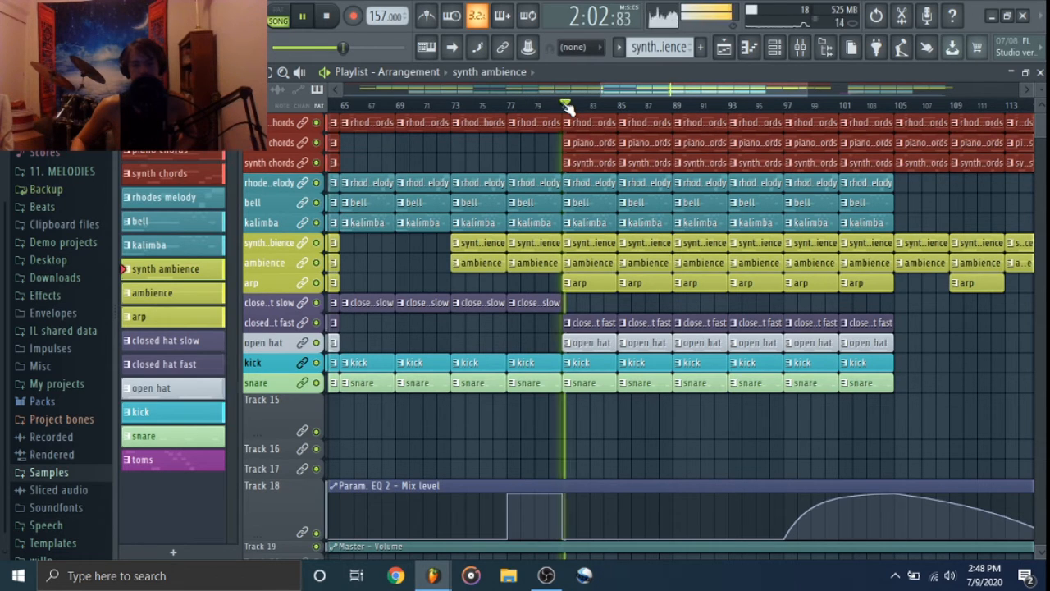
key("space")
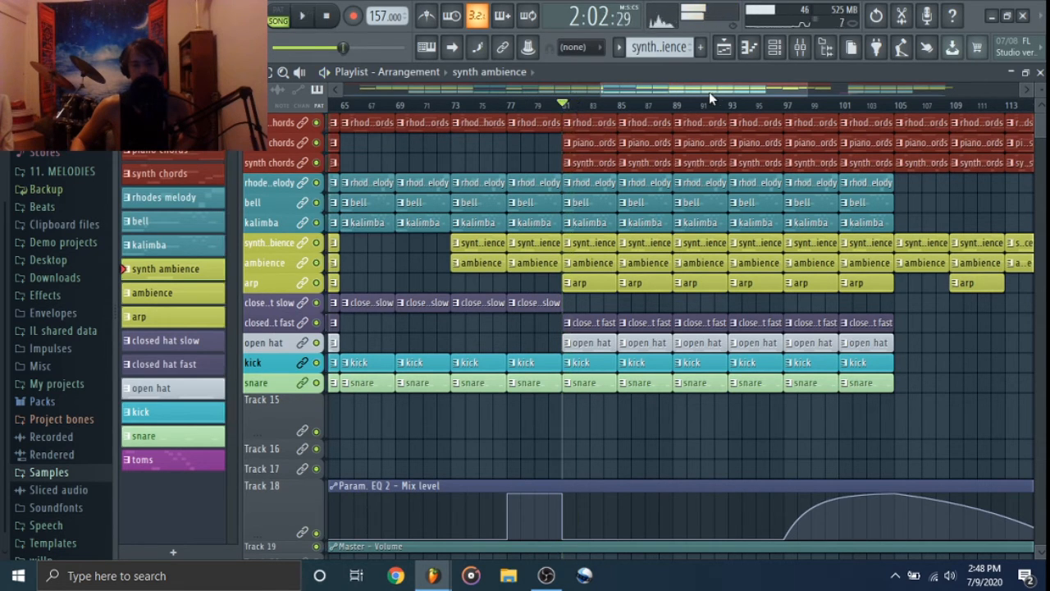
- Play the section from bar 97 to hear the curved Param. EQ 2 mix level automation build up
left_click_drag(709, 92, 766, 97)
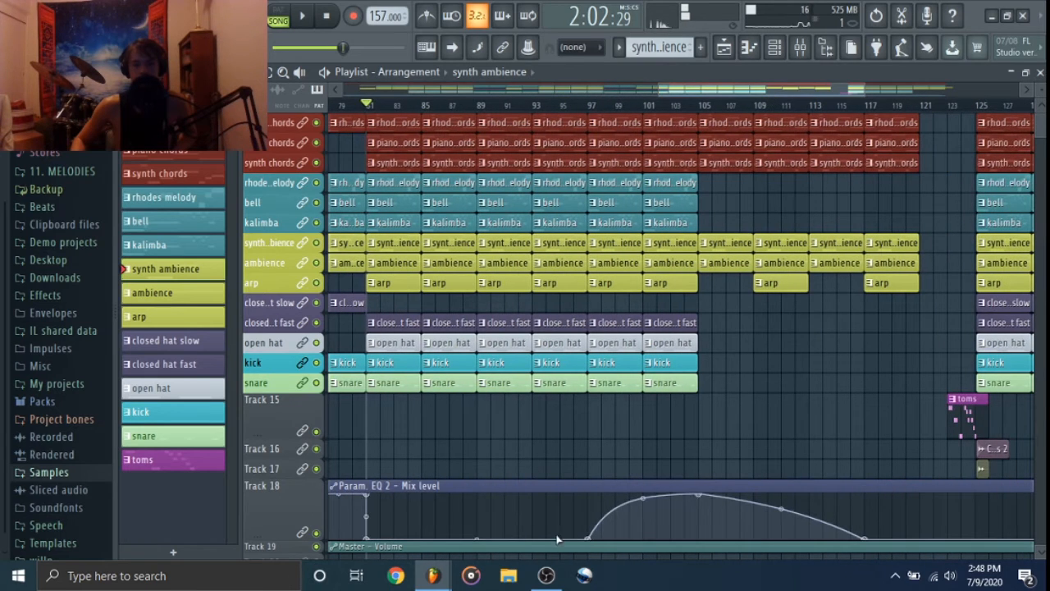
left_click(591, 106)
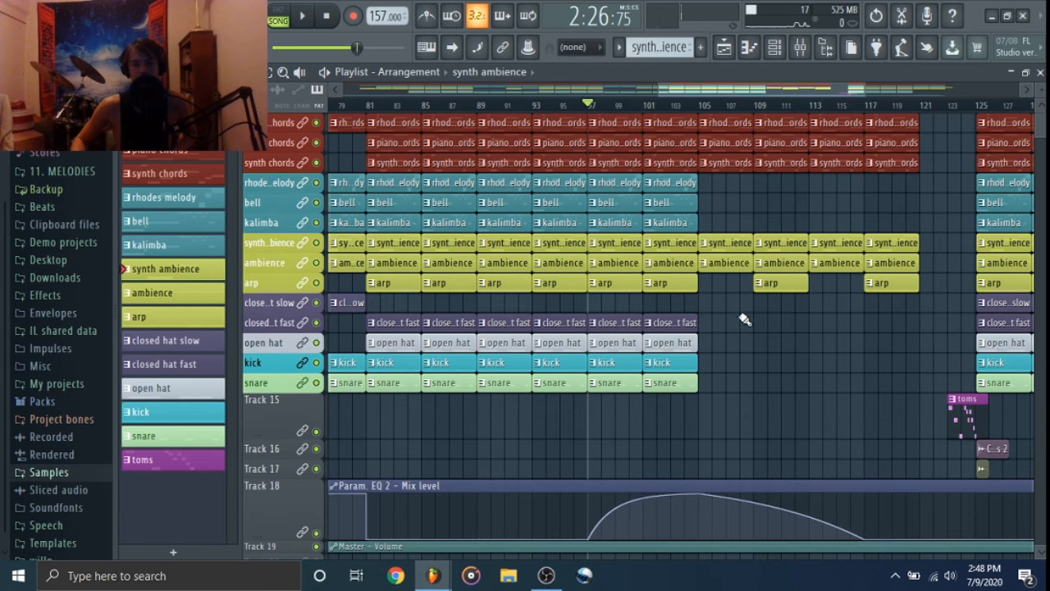
key("space")
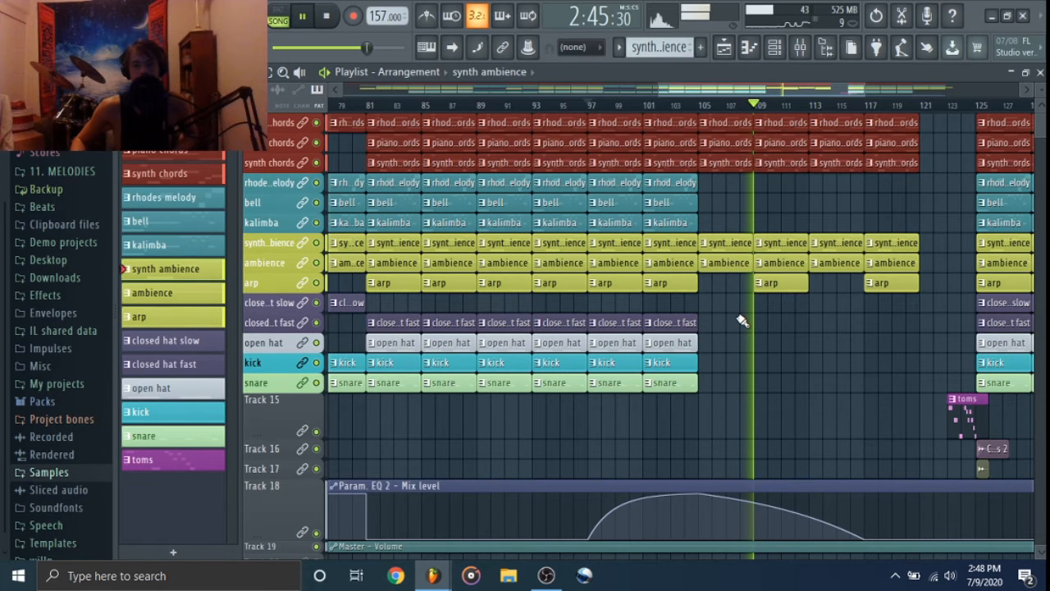
key("space")
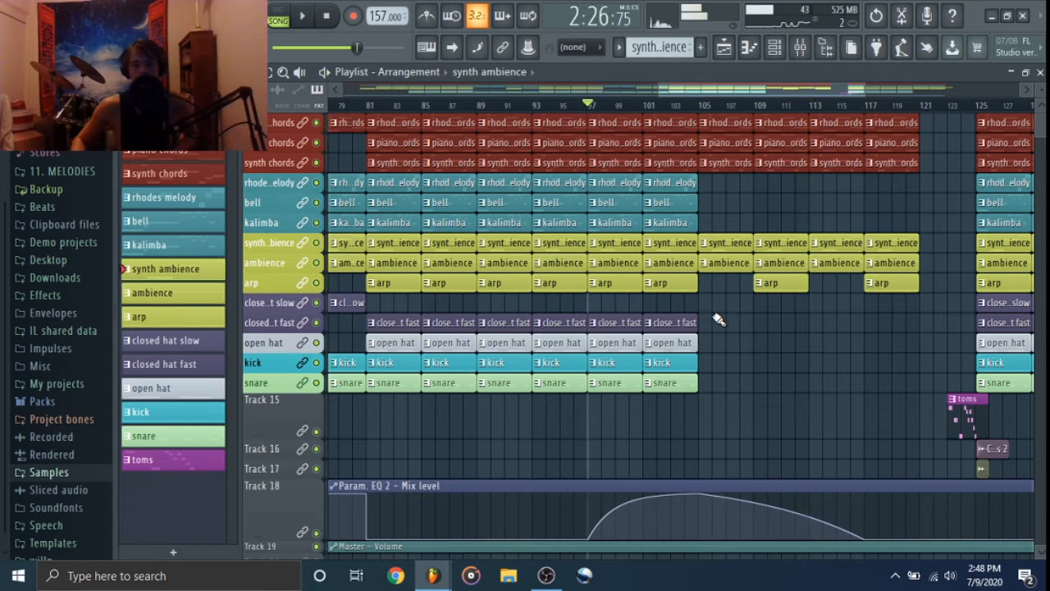
- Move the playhead to bar 105 and audition the drumless section from bar 117, where the EQ automation curve ends
left_click(703, 109)
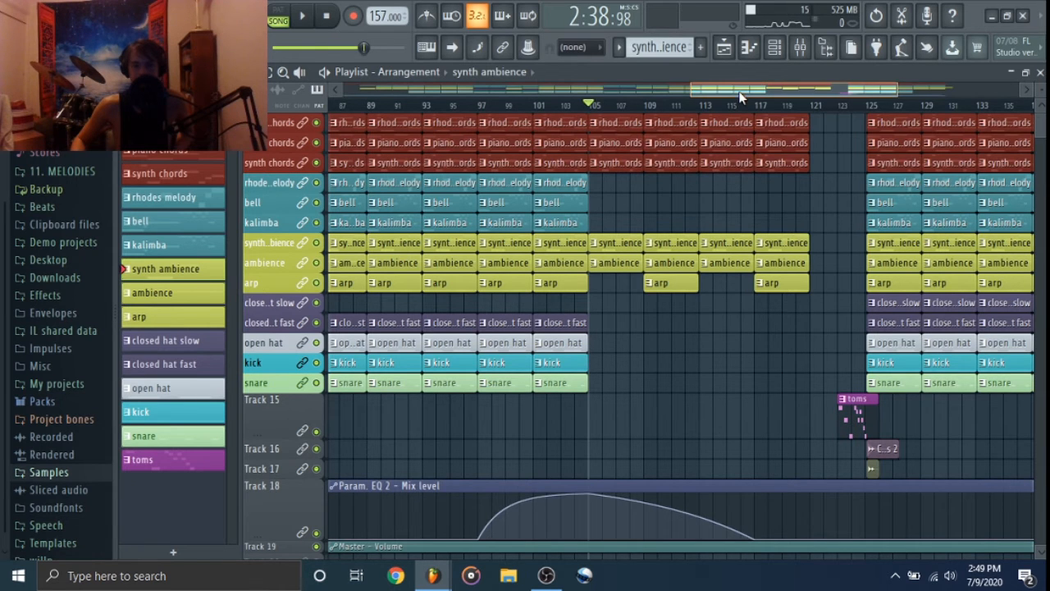
left_click_drag(739, 91, 748, 93)
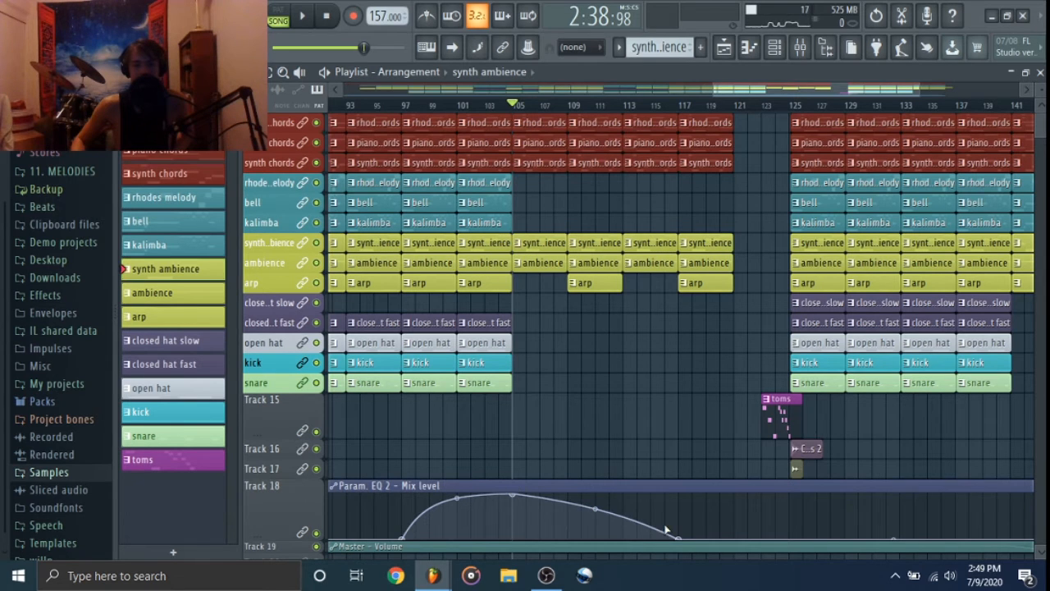
left_click(684, 107)
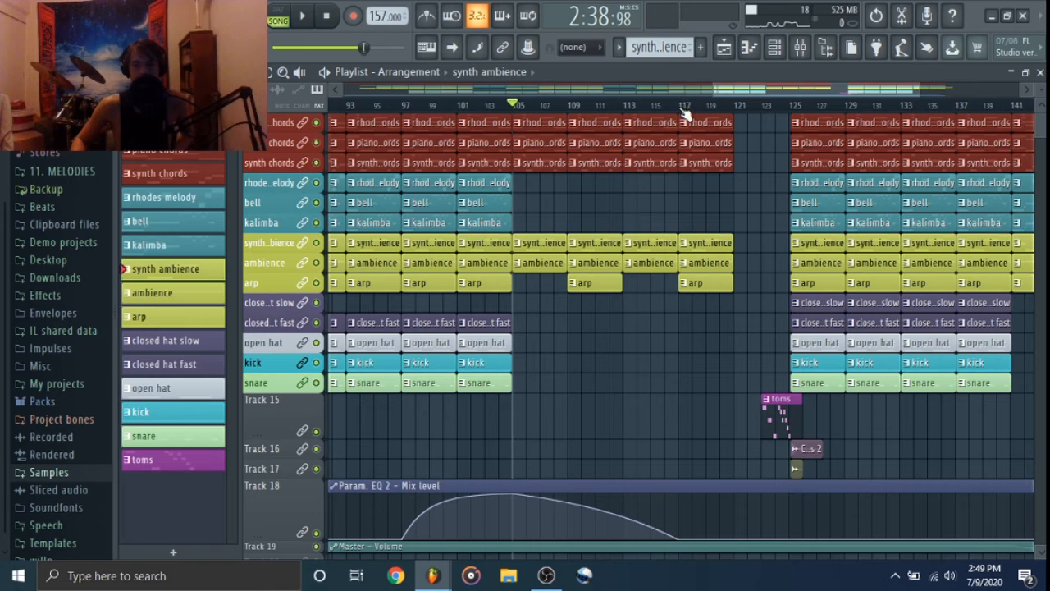
key("space")
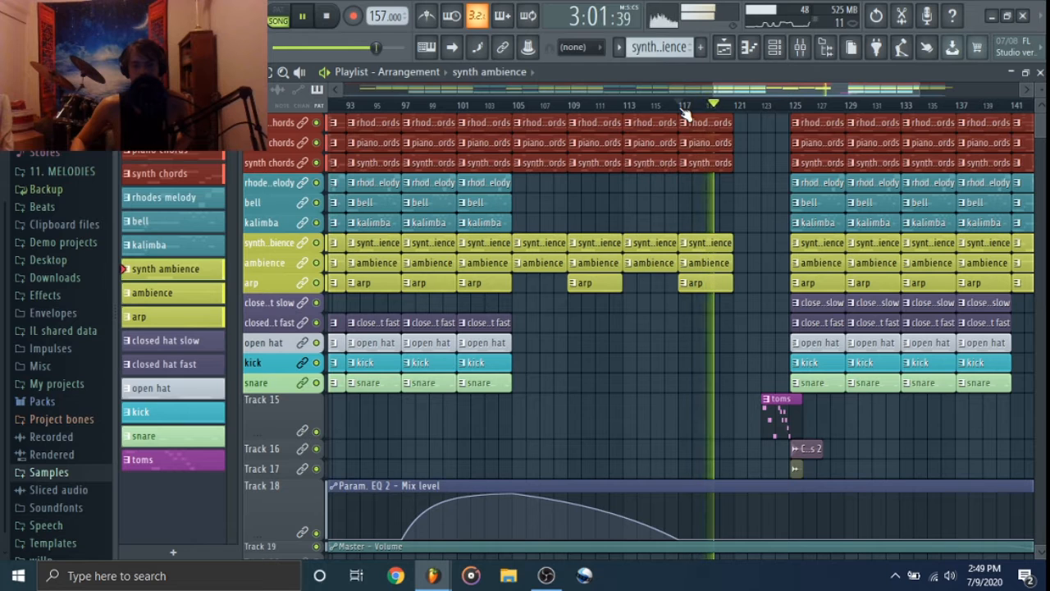
key("space")
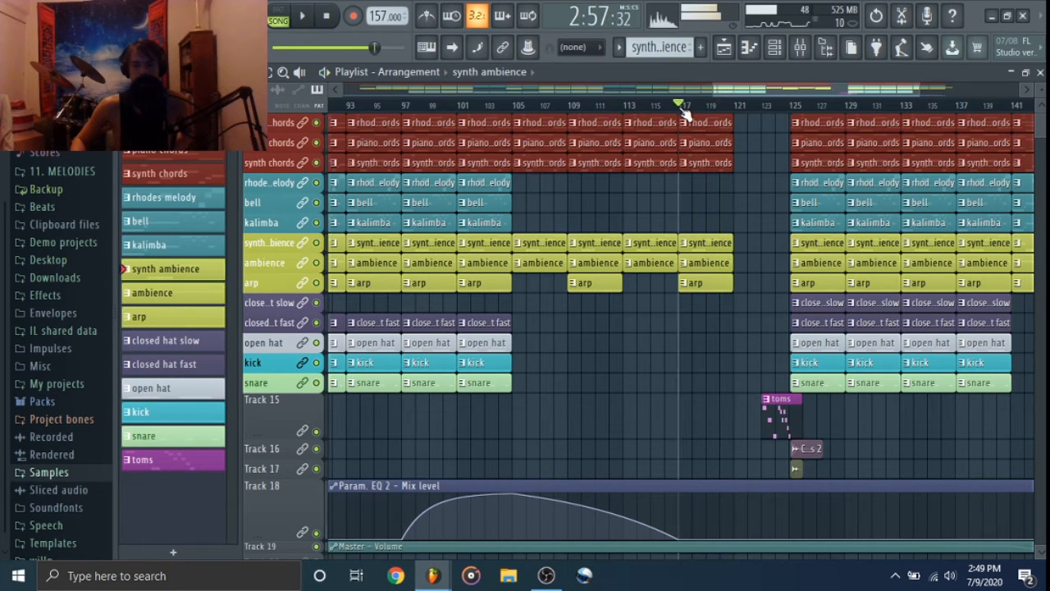
- Play the toms fill on Track 15 from bar 123
left_click_drag(741, 93, 776, 87)
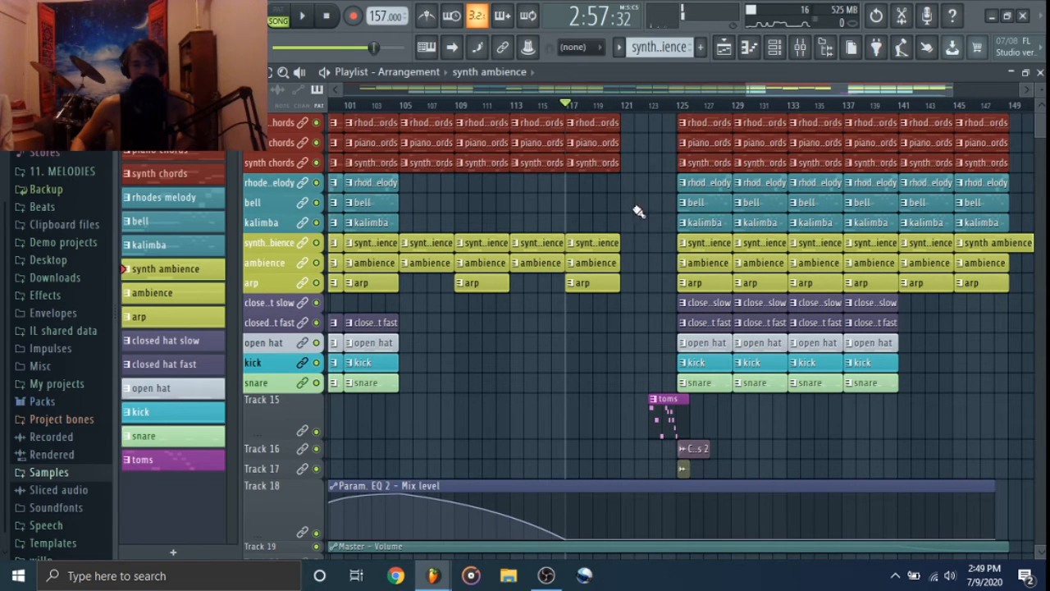
left_click(652, 108)
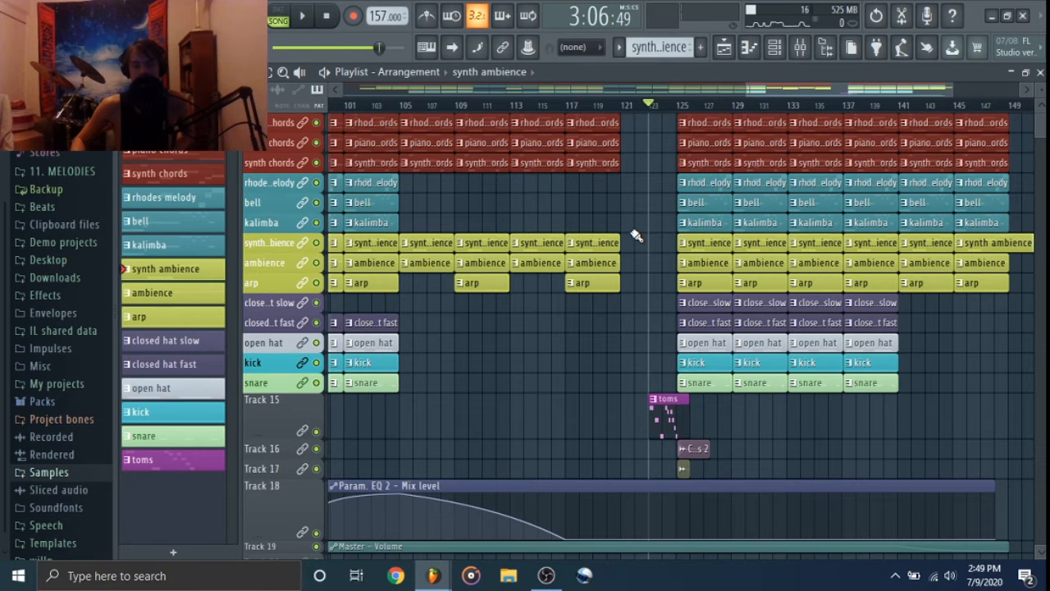
key("space")
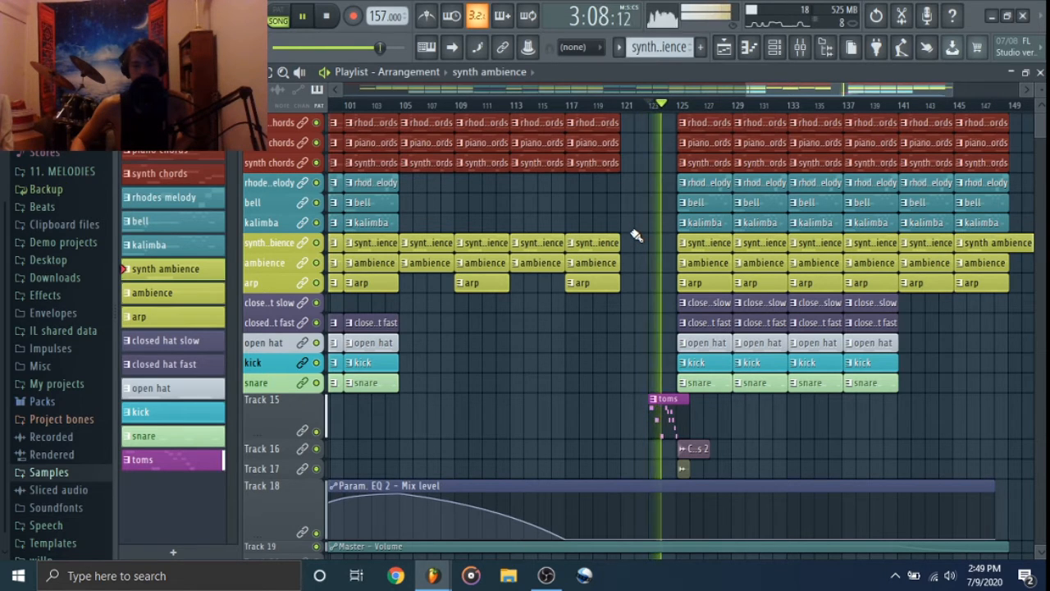
key("space")
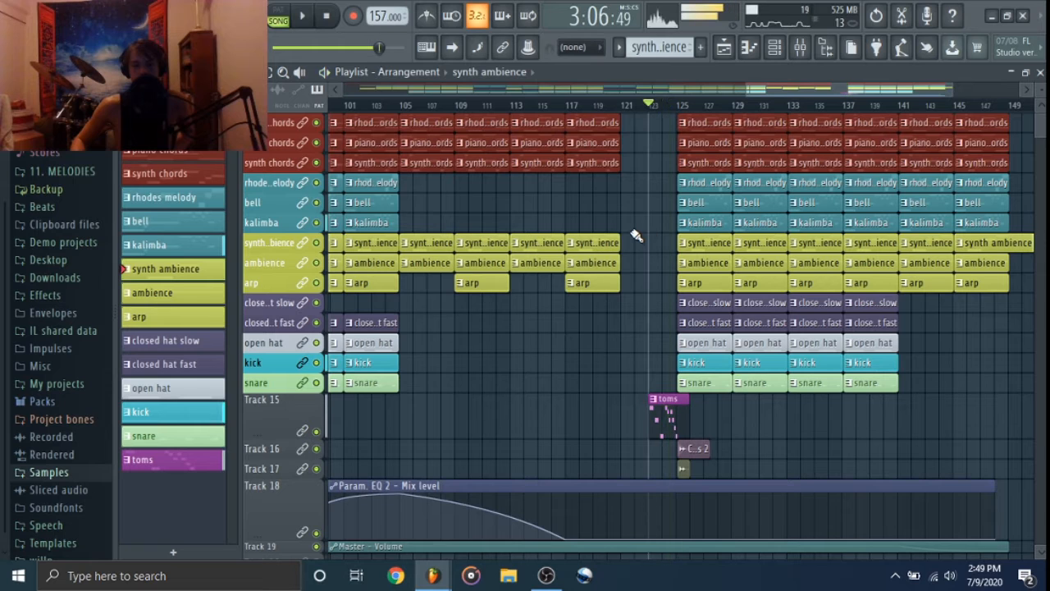
- Play the final full section from bar 125, including the audio clips on Tracks 16 and 17
left_click_drag(804, 91, 824, 92)
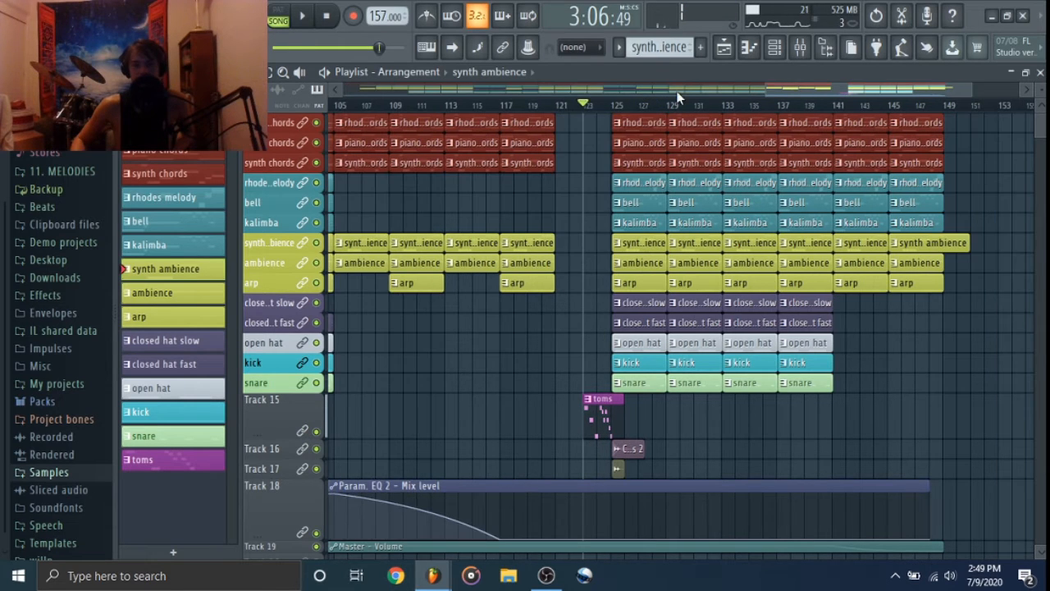
scroll(623, 432, "down", 1)
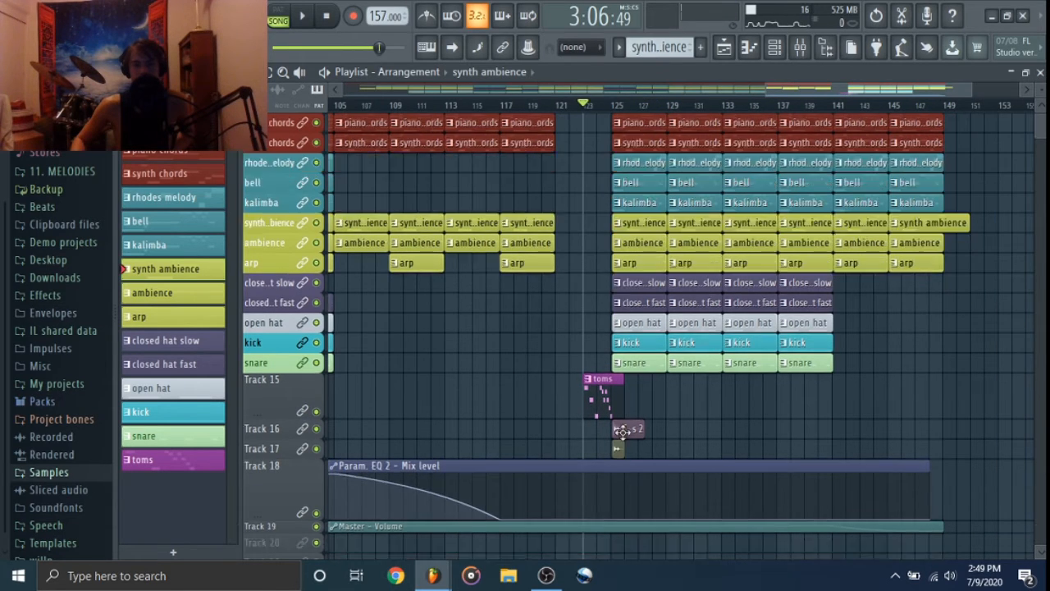
scroll(623, 431, "up", 1)
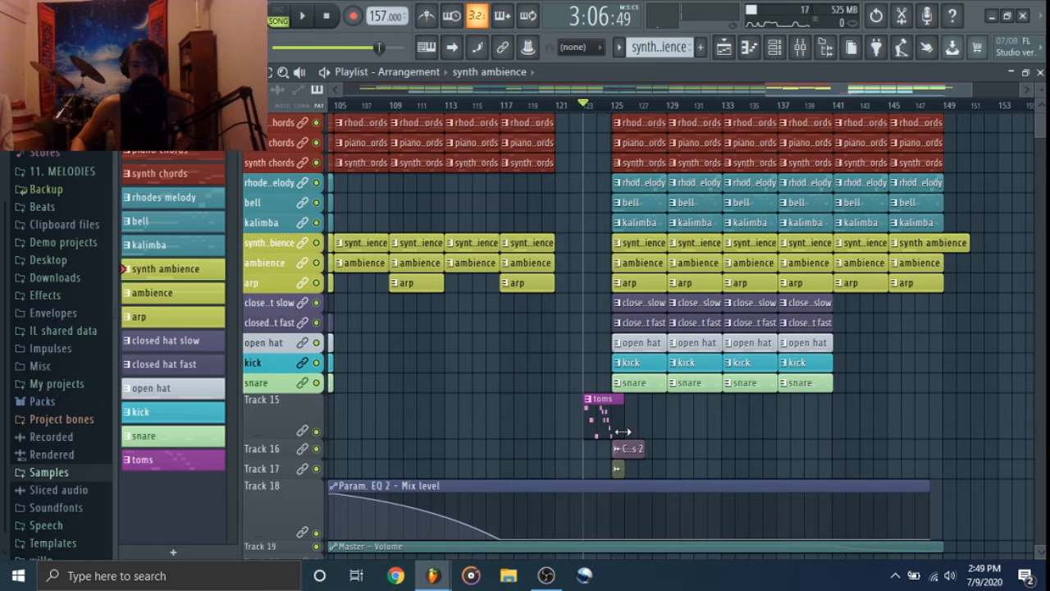
left_click(616, 108)
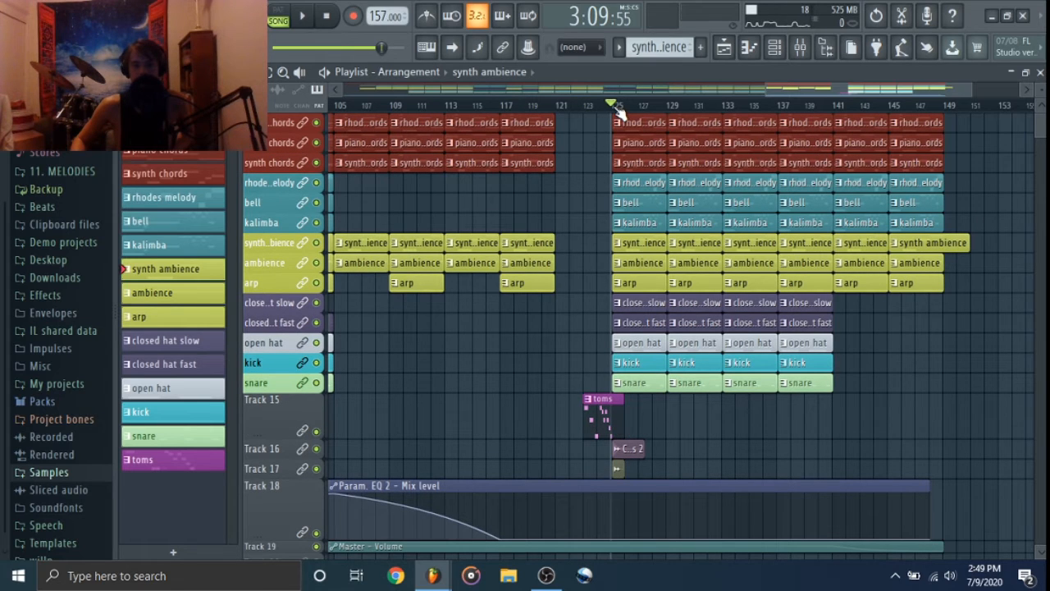
key("space")
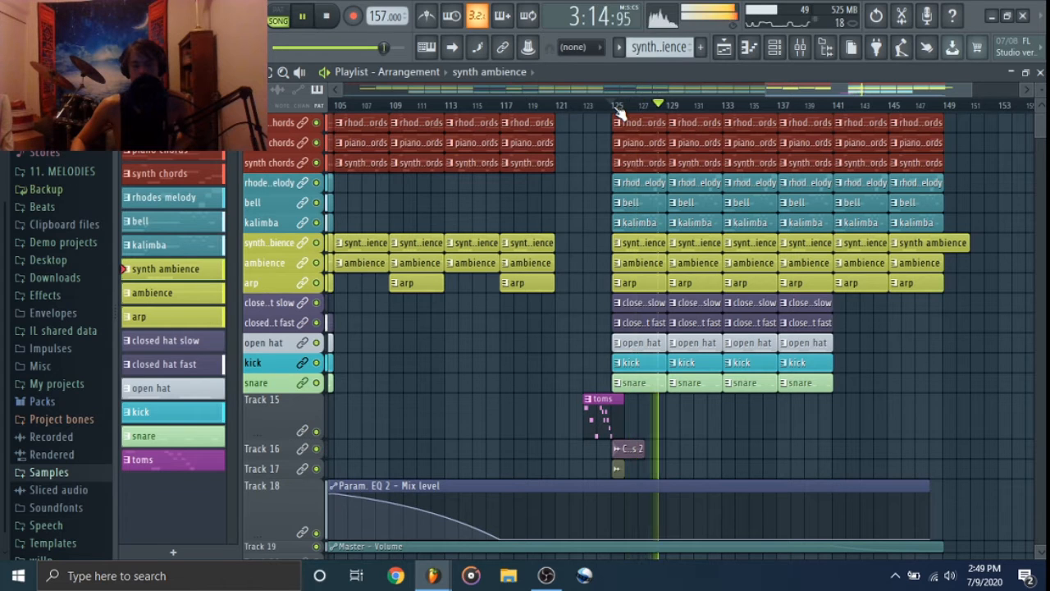
key("space")
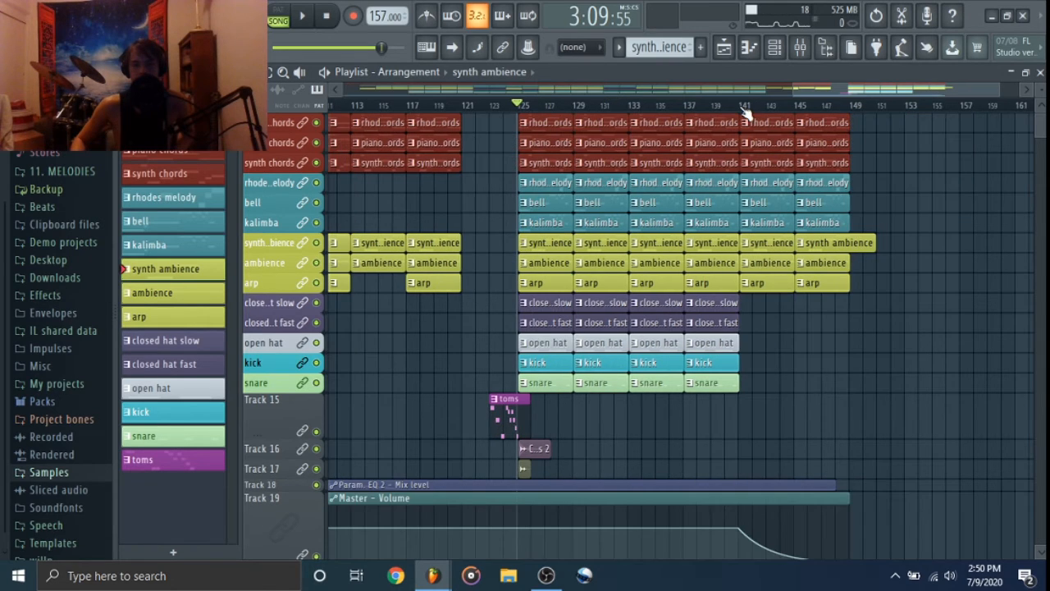
- Play the ending from bar 141 to hear the Master volume automation fade out
left_click(742, 106)
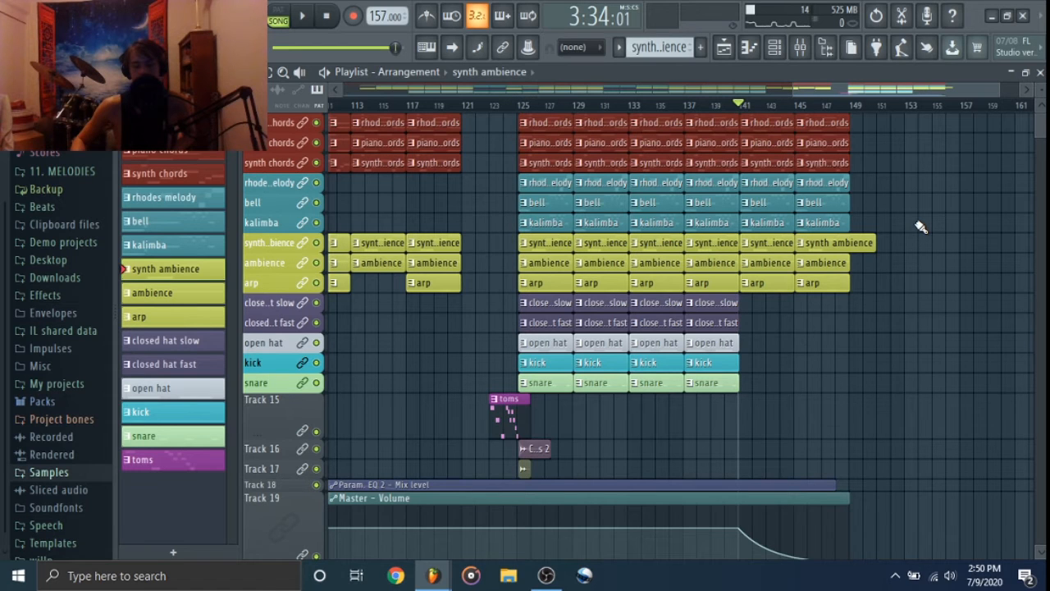
key("space")
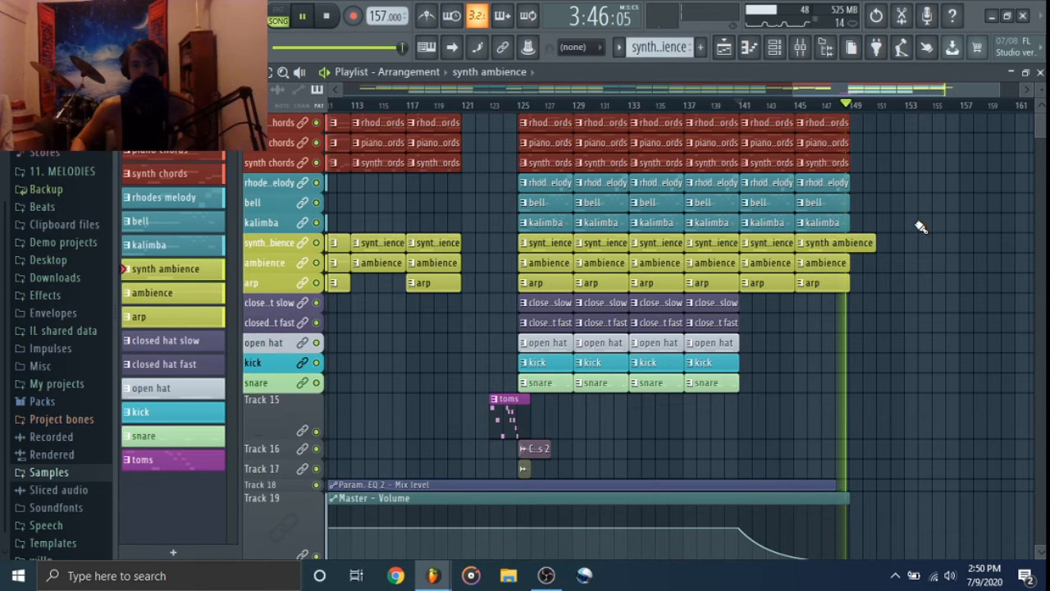
key("space")
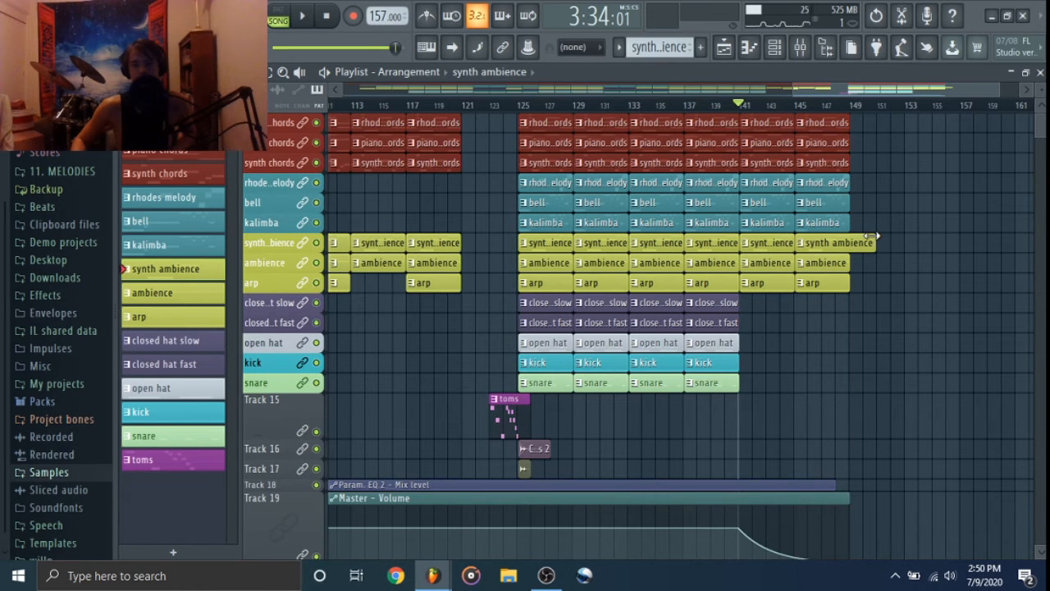